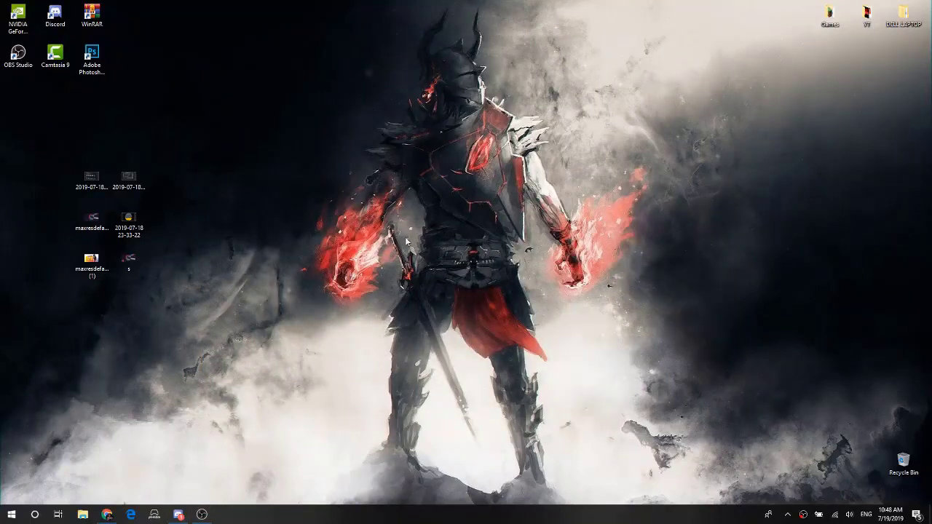
Step: Reload the File Dropper page and download the Season 9 FPS Pack zip after entering the captcha code
drag(391, 220, 516, 346)
click(107, 514)
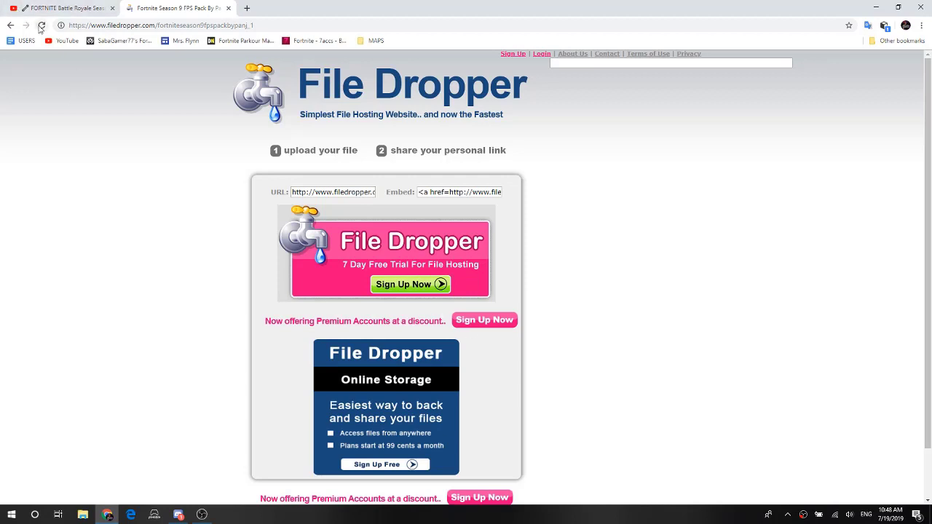
click(42, 24)
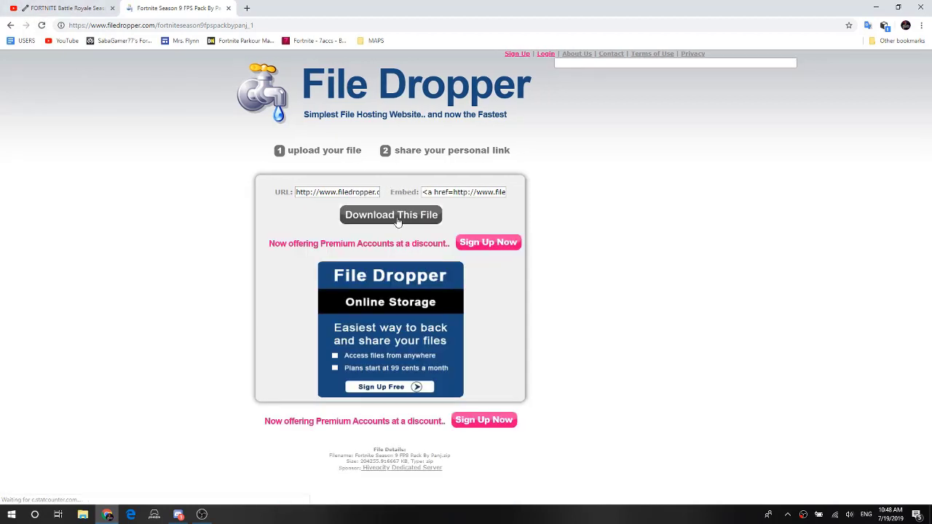
click(369, 220)
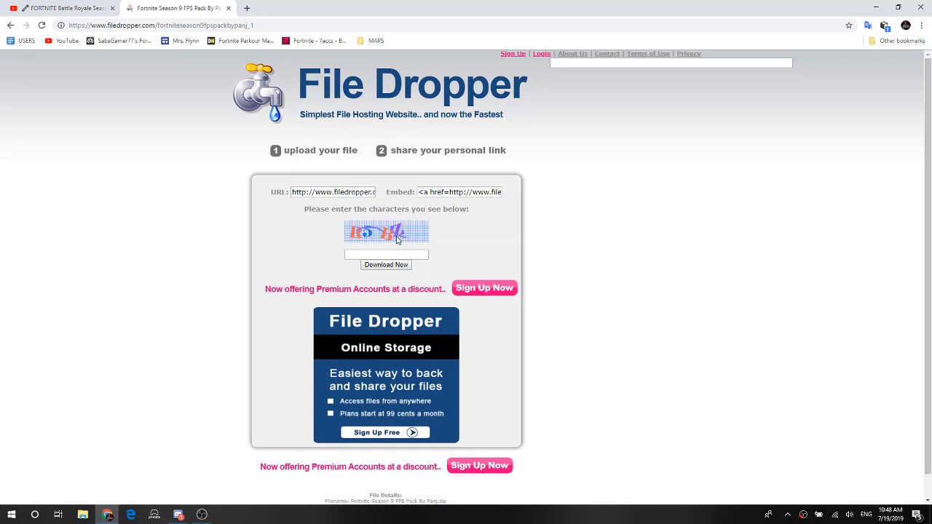
click(387, 254)
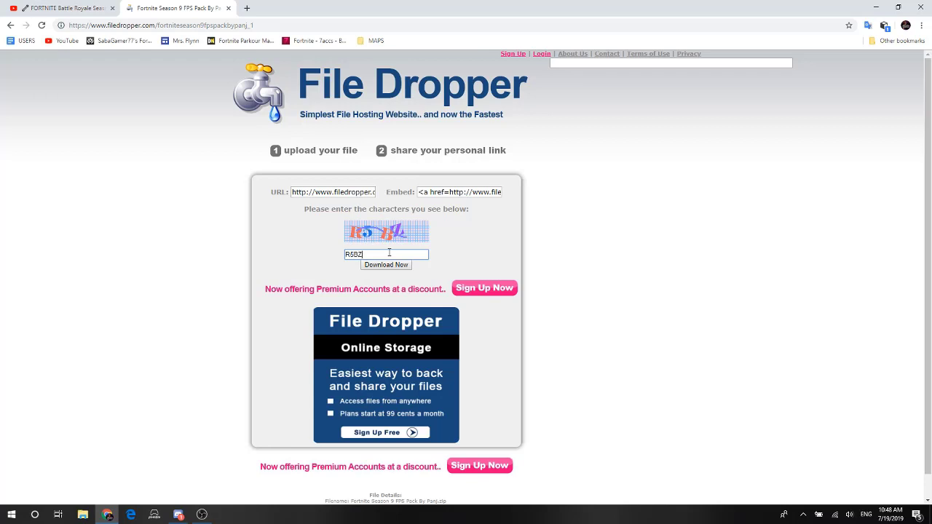
text(R5BZ)
click(386, 265)
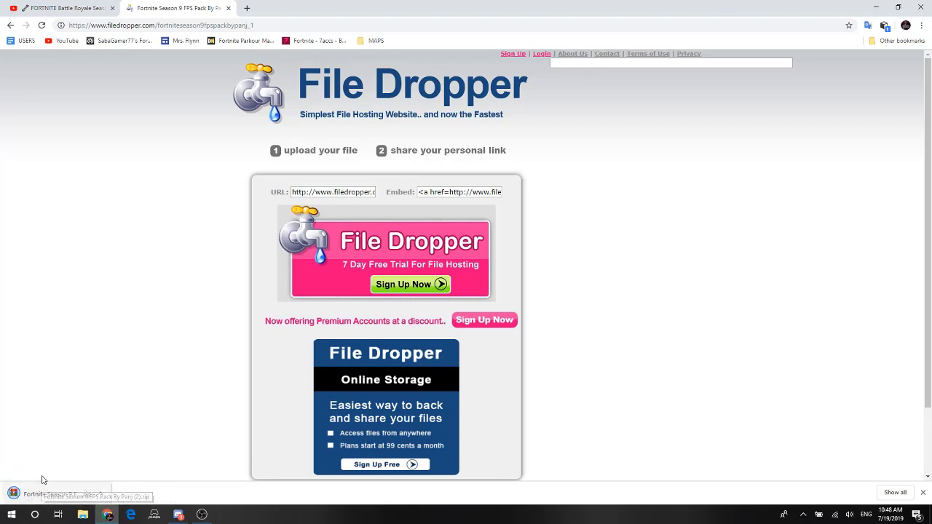
Step: Save the downloaded FPS pack zip to the desktop and extract it there with WinRAR
drag(41, 497, 529, 248)
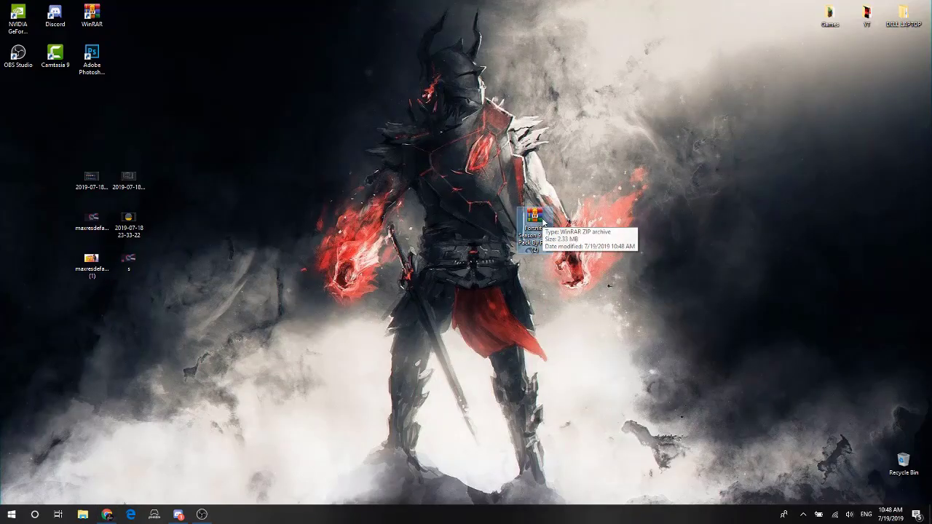
right_click(539, 223)
click(602, 252)
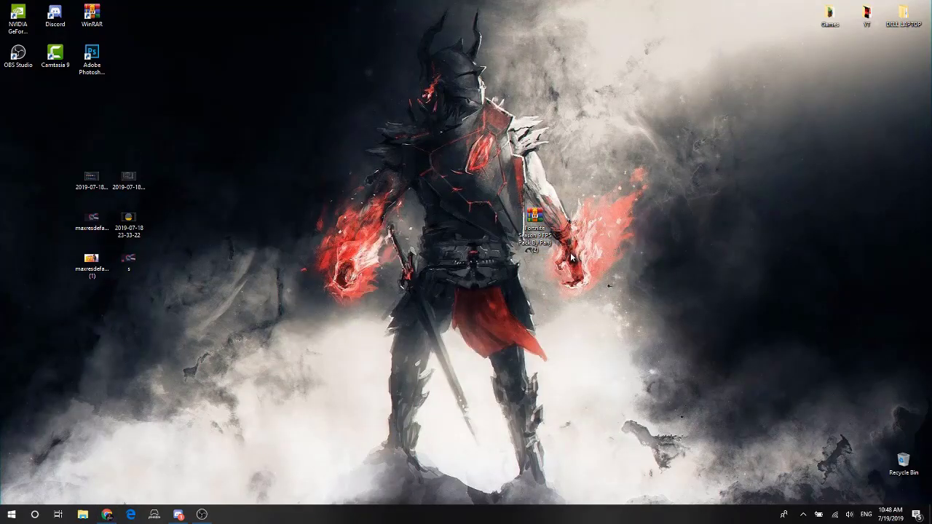
right_click(537, 224)
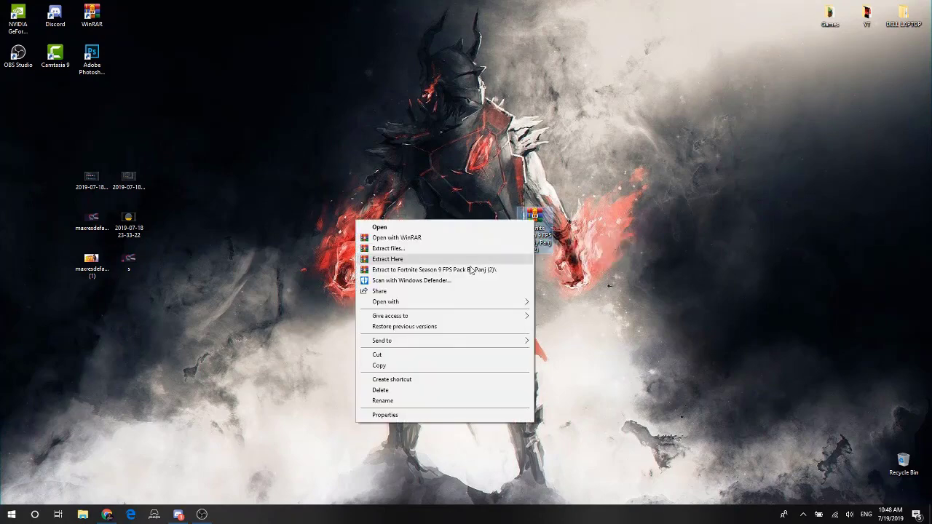
click(524, 263)
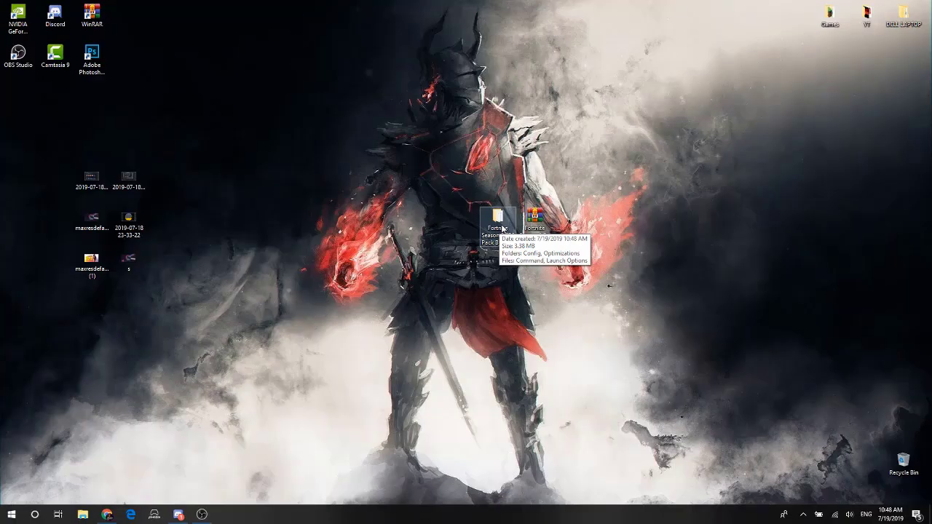
Step: Open the extracted pack's Config › Recommended folder, select its three files and move the window right
click(502, 231)
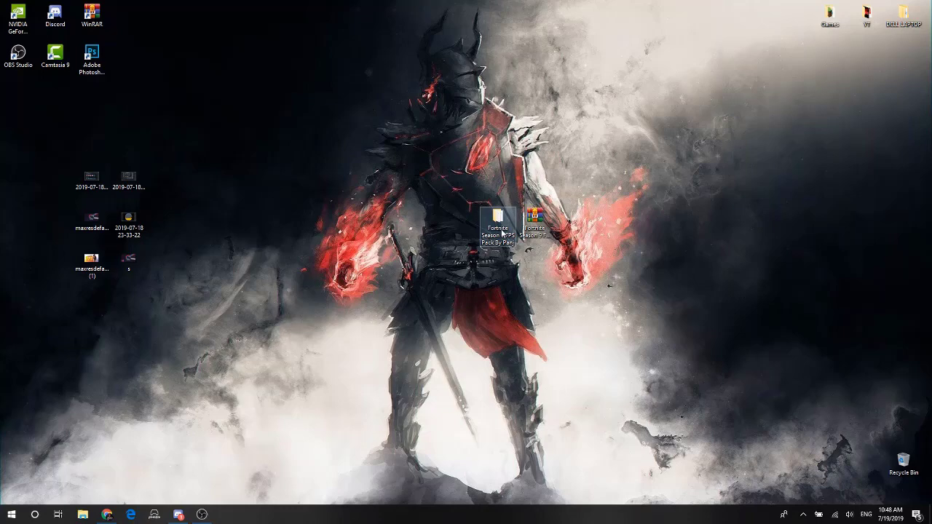
double_click(502, 233)
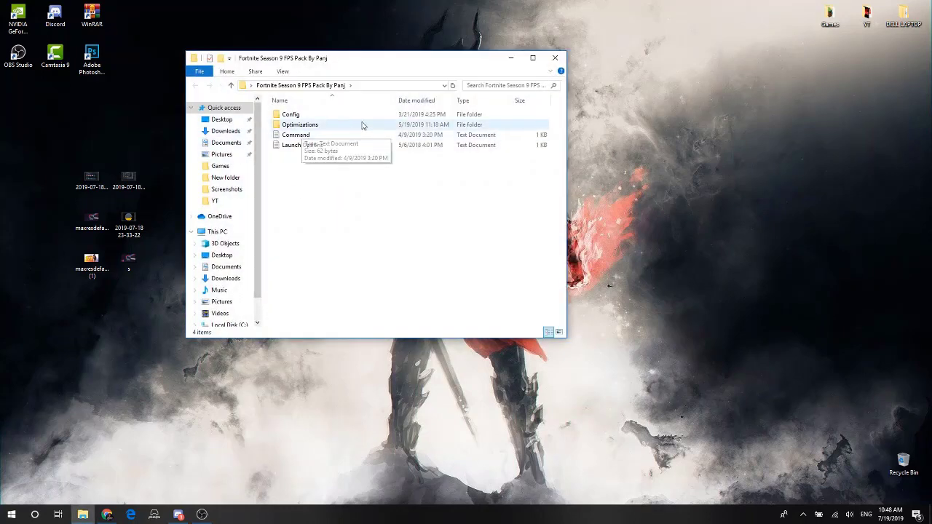
double_click(299, 118)
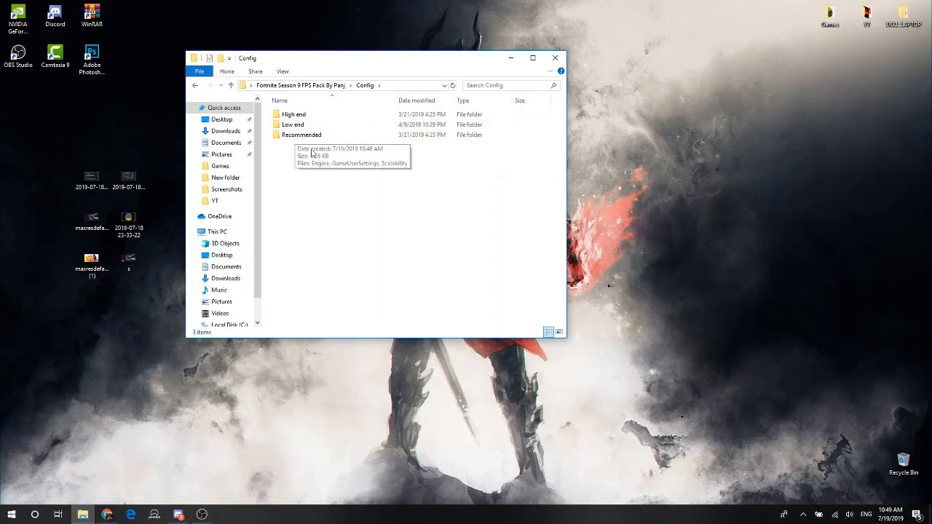
double_click(297, 138)
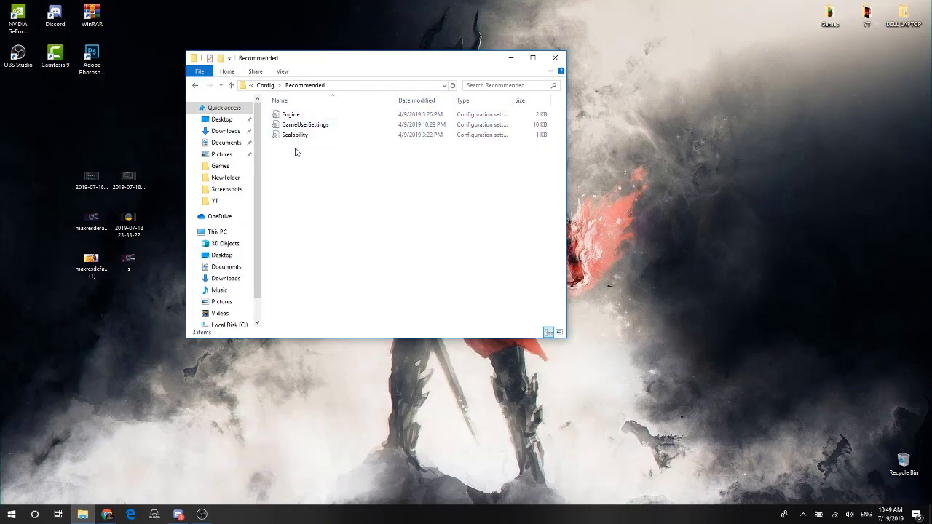
drag(301, 153, 303, 109)
drag(335, 64, 677, 68)
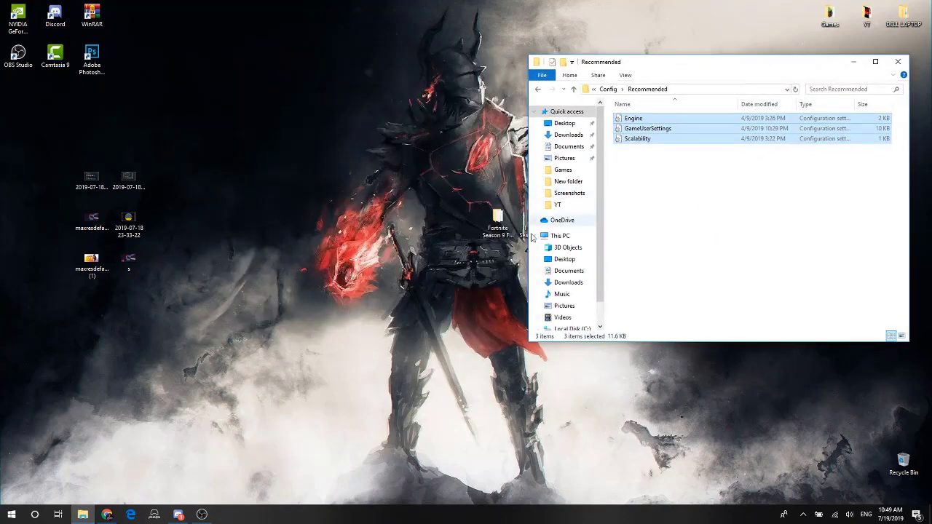
Step: Open the AppData folder through a %appdata% search
click(12, 515)
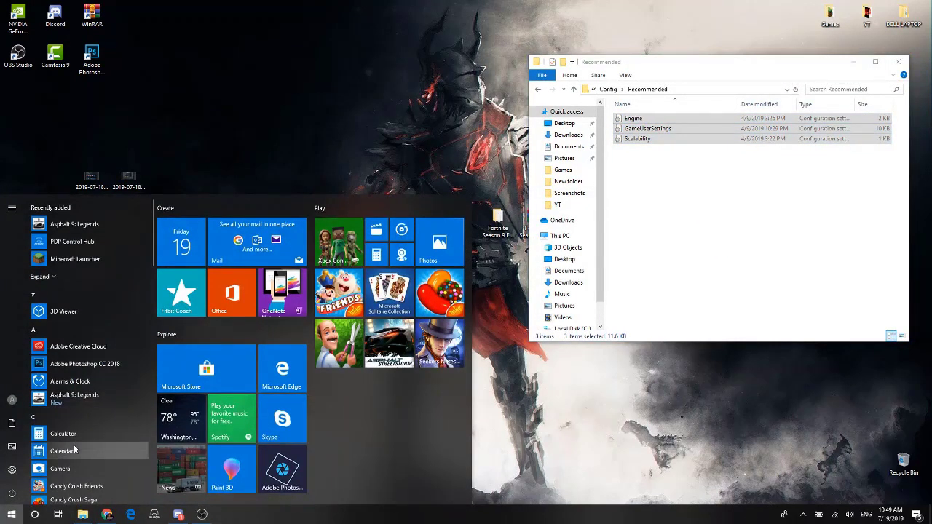
text(%)
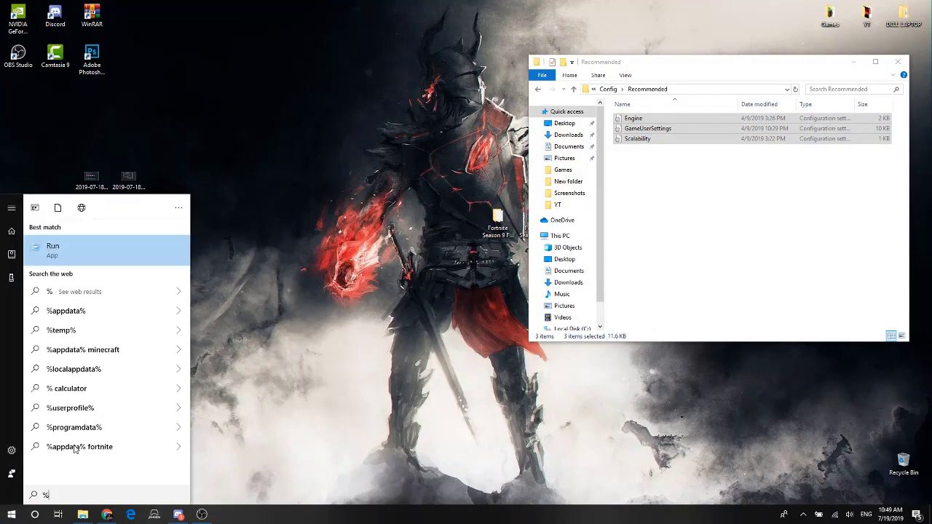
text(appda)
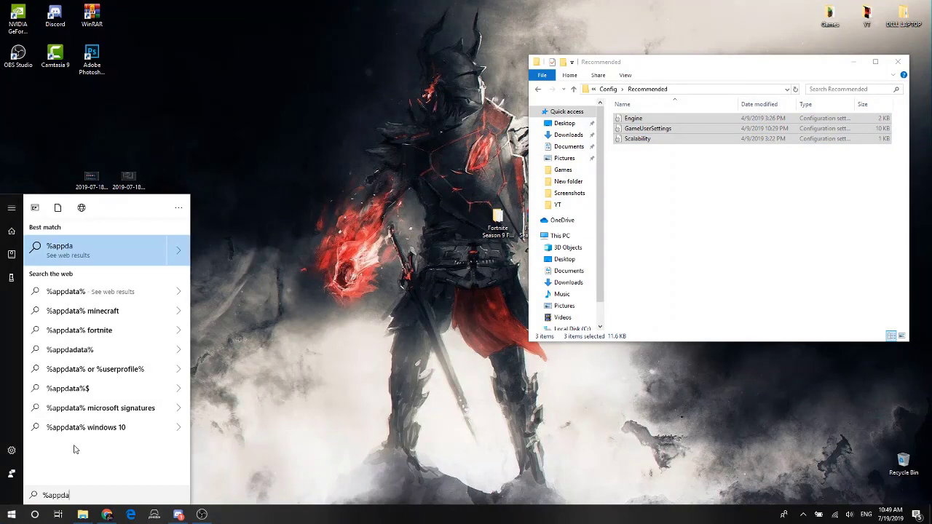
text(ta%)
key(Return)
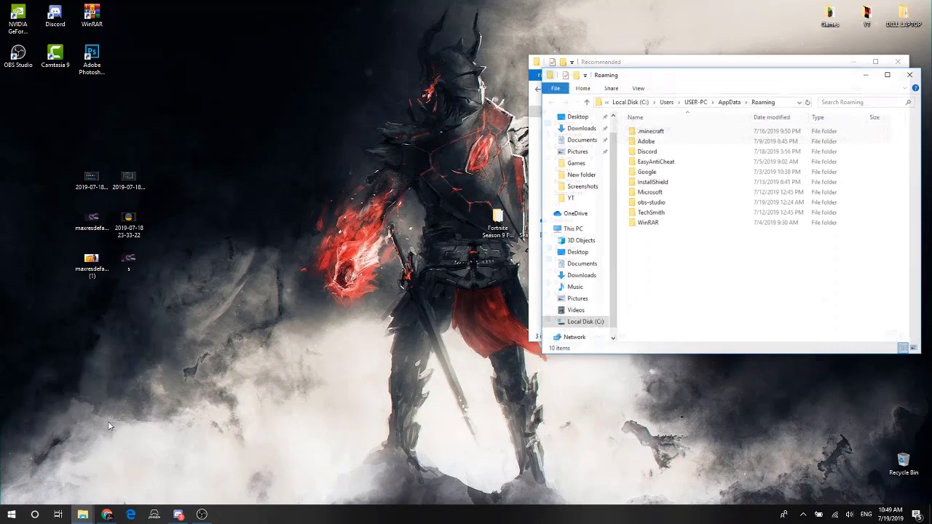
drag(729, 78, 273, 47)
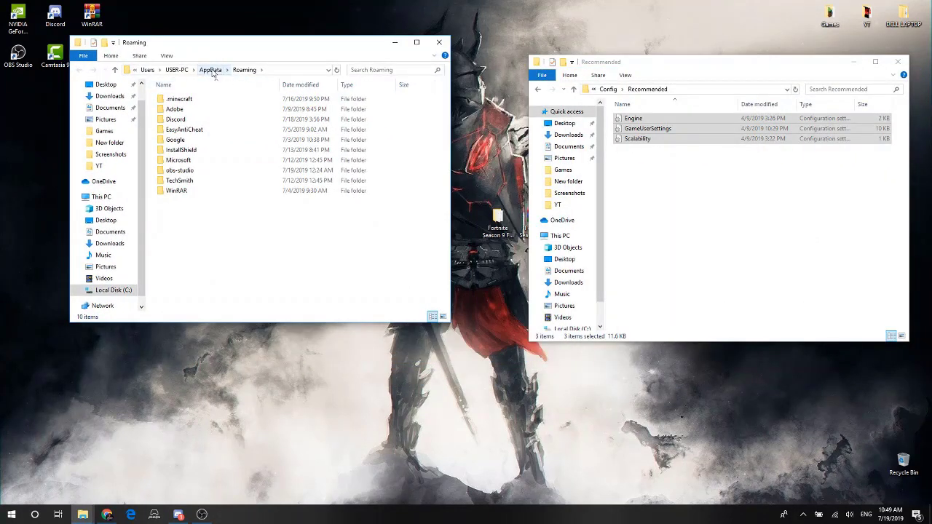
click(211, 70)
Step: Navigate Local › FortniteGame › Saved › Config › WindowsClient
click(187, 101)
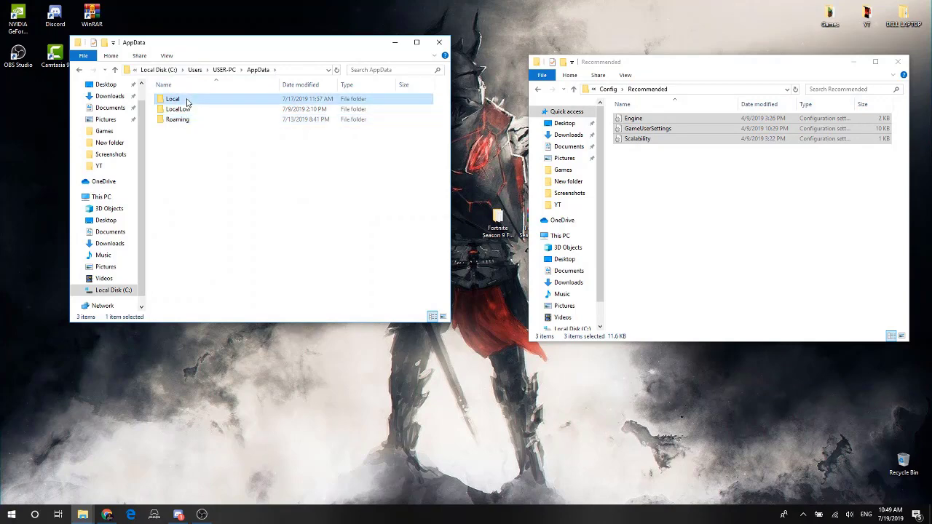
double_click(187, 102)
scroll(186, 168, down, 1)
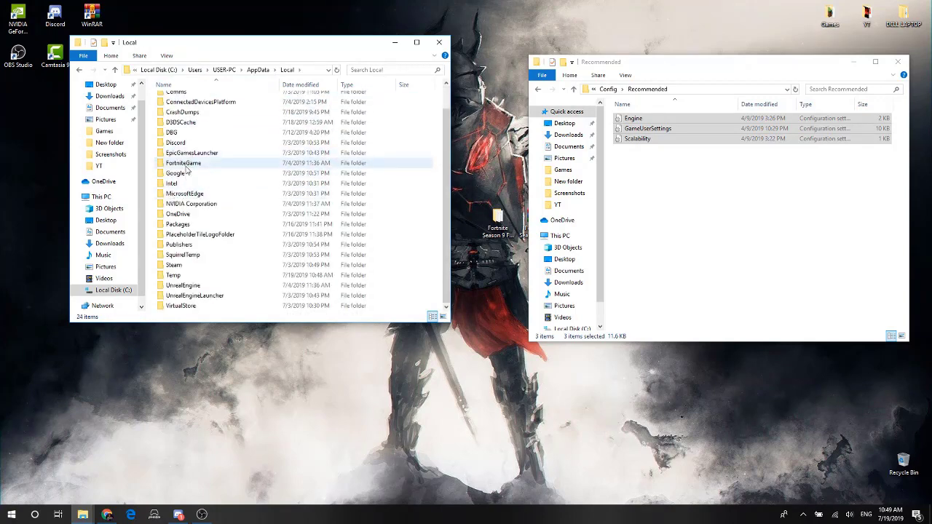
double_click(187, 164)
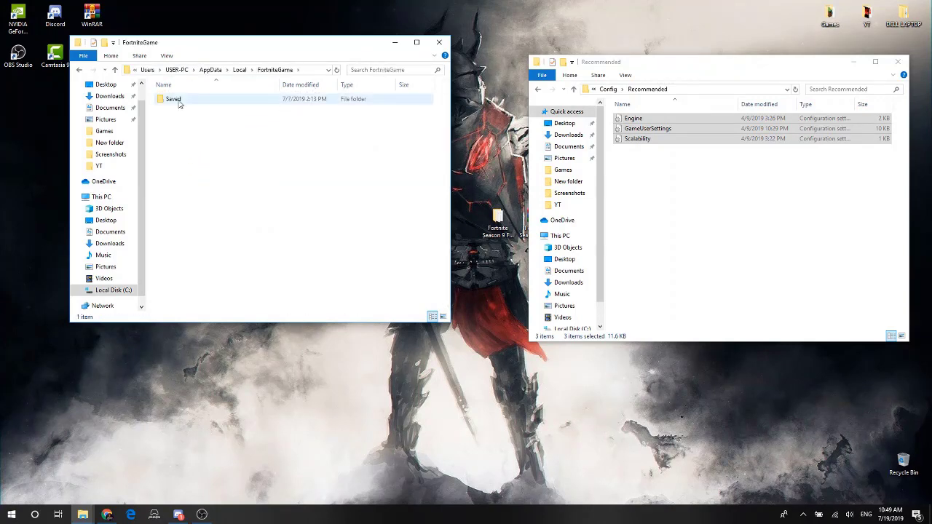
double_click(181, 99)
double_click(176, 109)
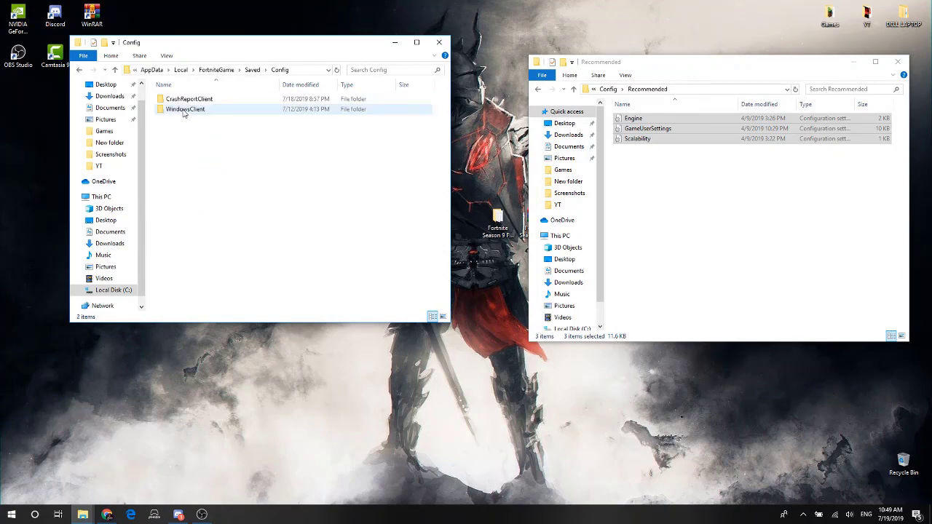
double_click(191, 110)
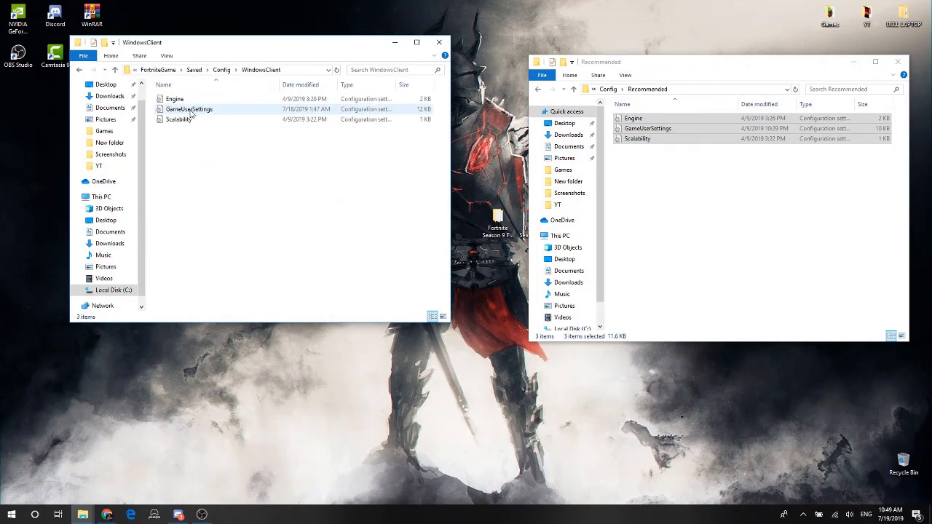
Step: Replace Fortnite's Engine, GameUserSettings and Scalability files with the pack's Recommended versions
drag(194, 141, 188, 99)
right_click(188, 99)
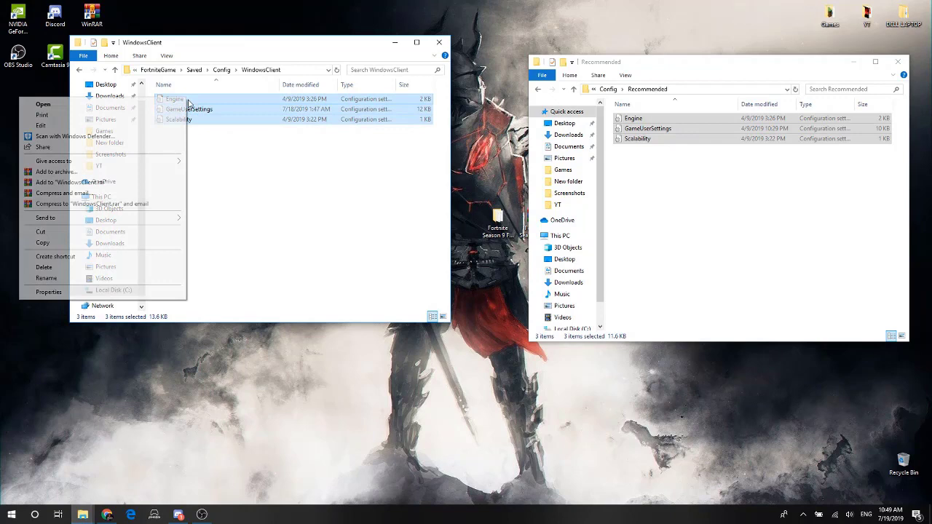
click(92, 266)
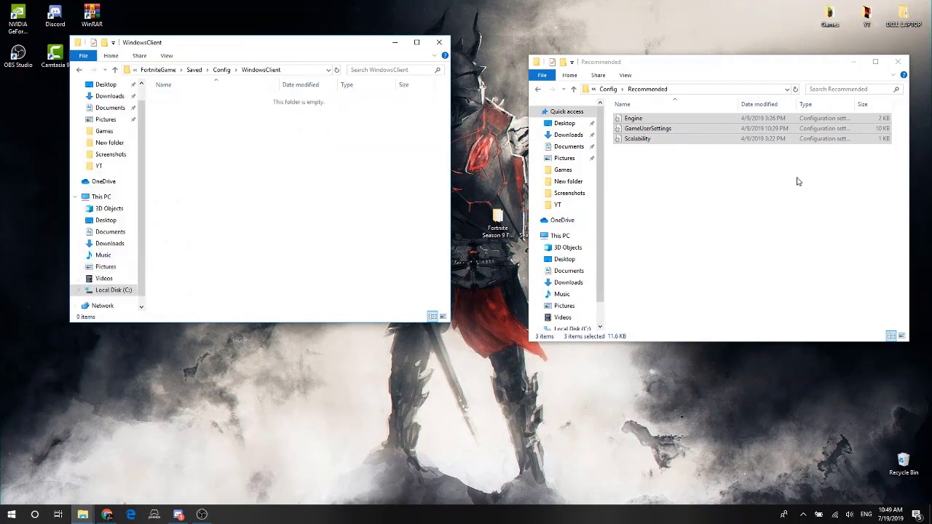
drag(706, 139, 280, 145)
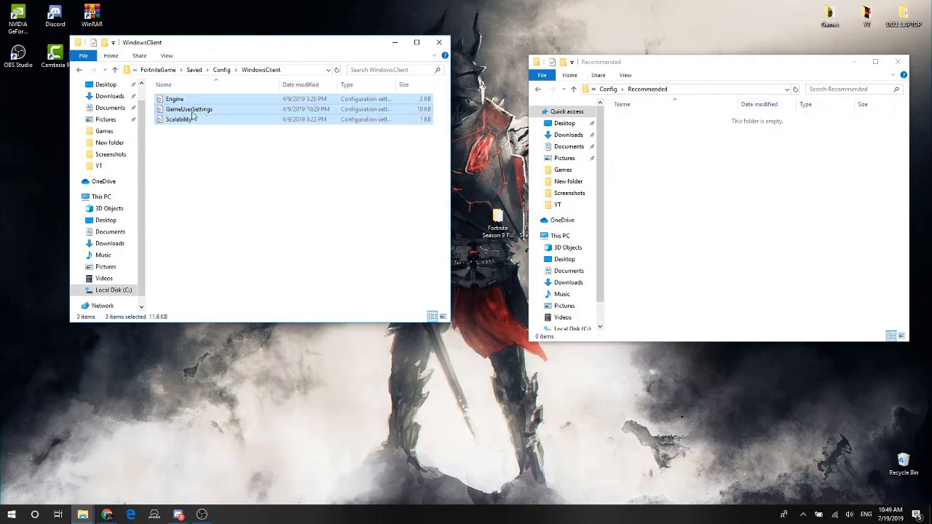
click(243, 147)
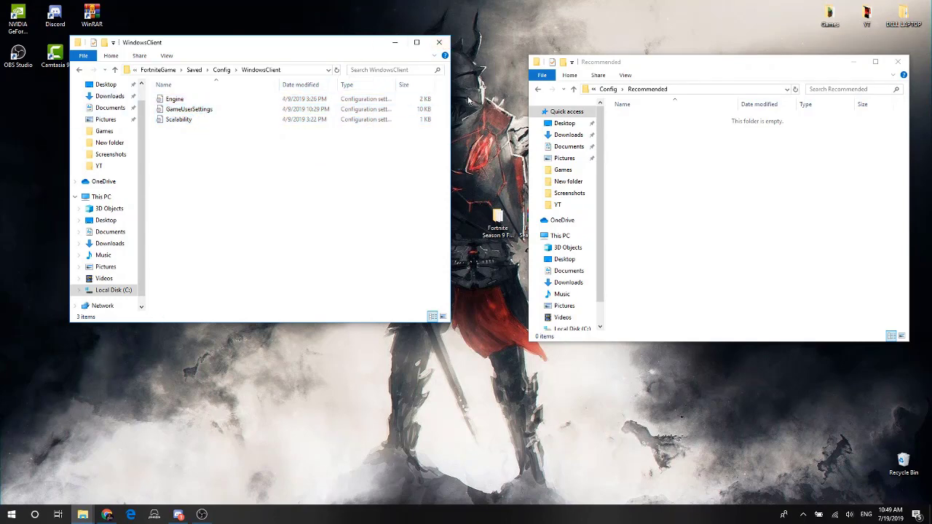
click(903, 60)
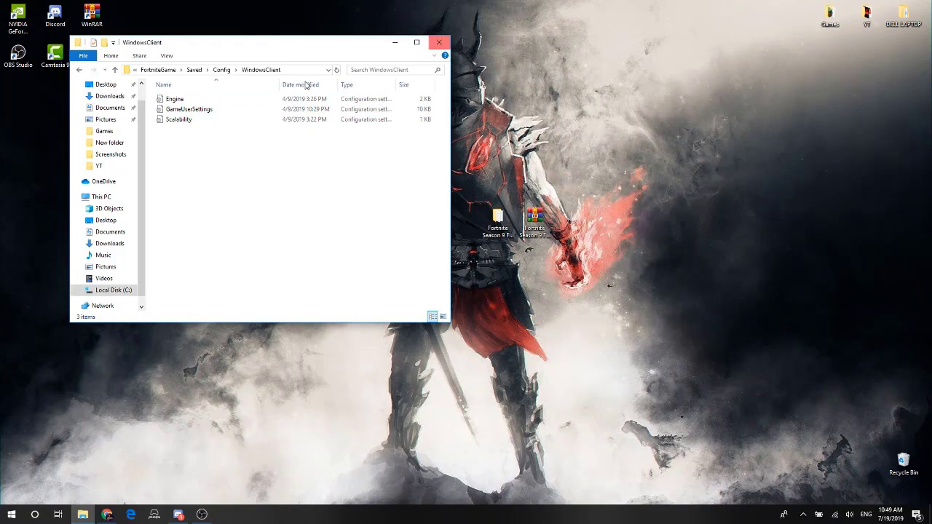
Step: Review the new GameUserSettings in Notepad, then close Notepad and the WindowsClient window
click(115, 70)
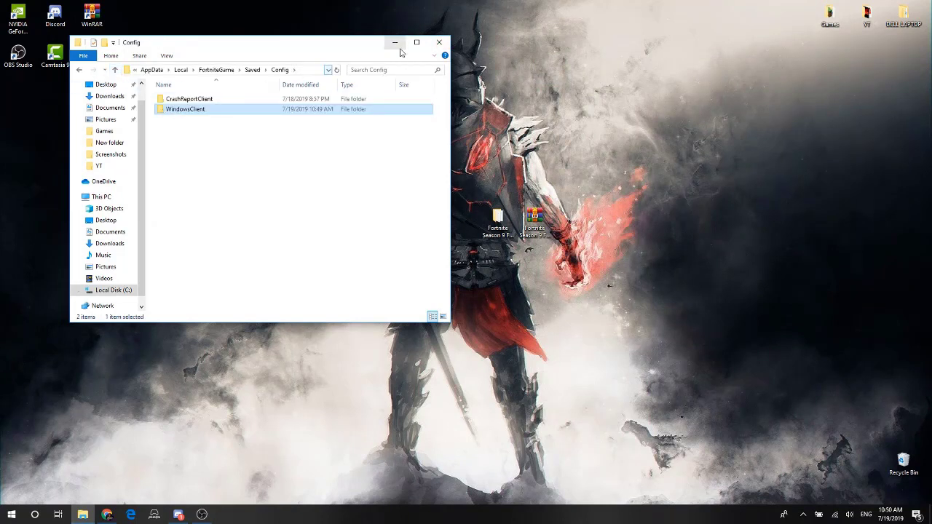
double_click(233, 112)
double_click(214, 113)
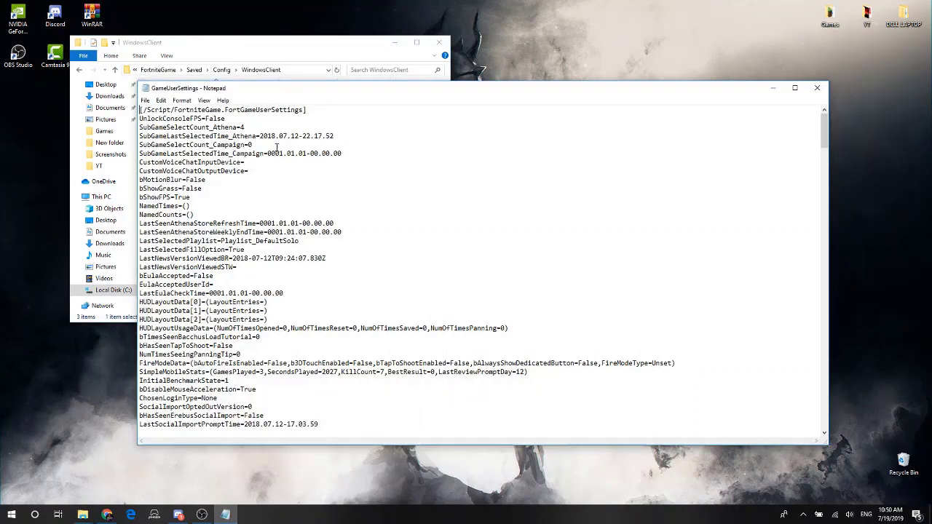
scroll(302, 171, down, 15)
click(817, 88)
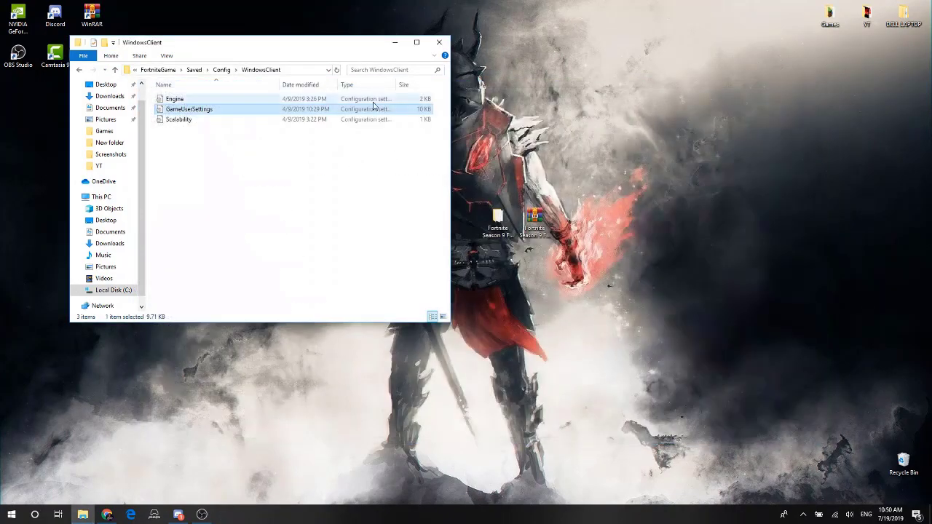
click(440, 42)
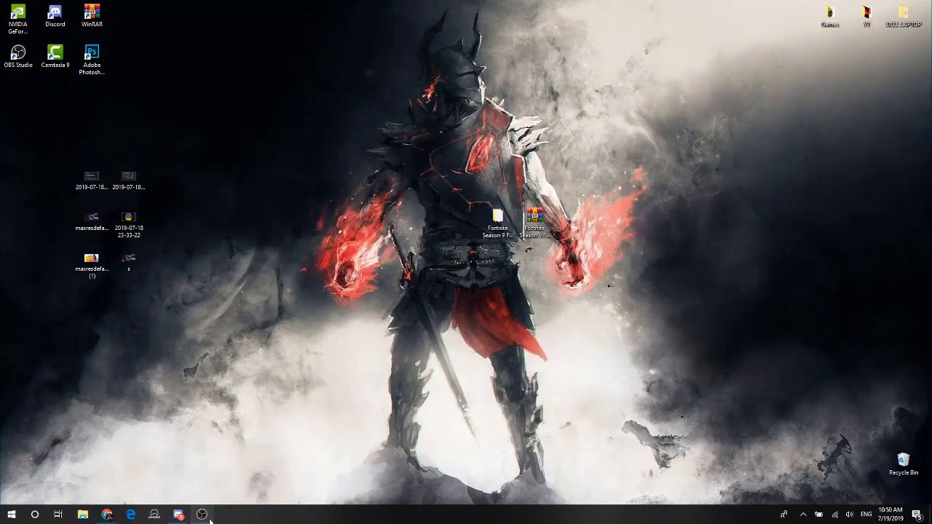
Step: Open the FPS pack's Optimizations › Fortnite S9 Custom Launcher › C drive install folder
click(201, 514)
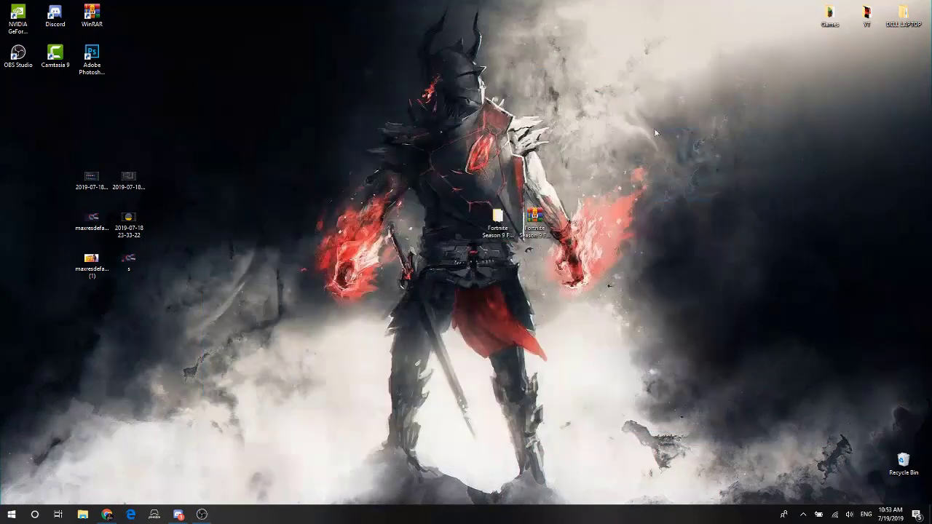
drag(653, 129, 834, 313)
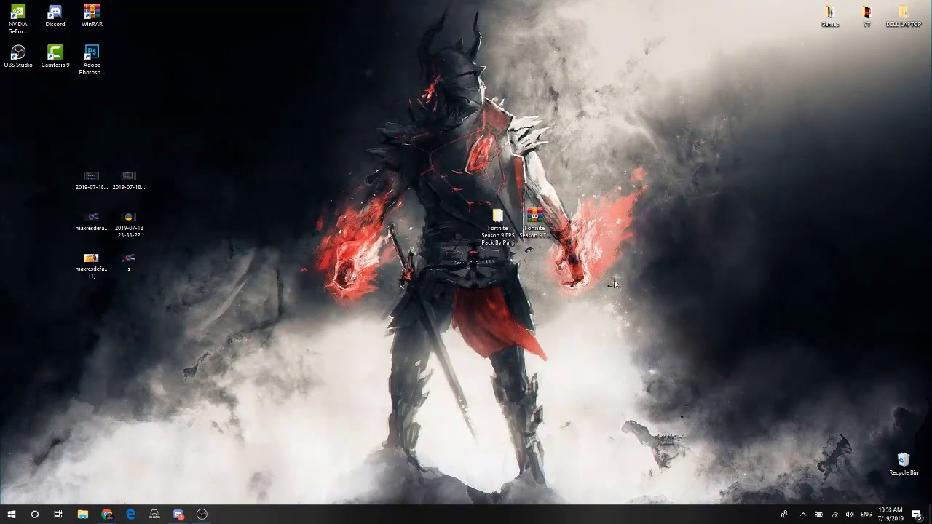
double_click(496, 228)
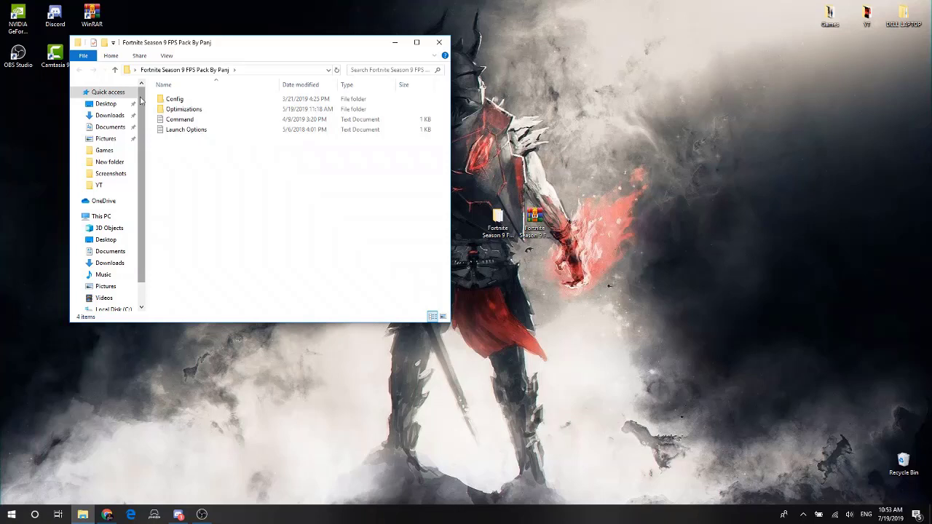
double_click(203, 113)
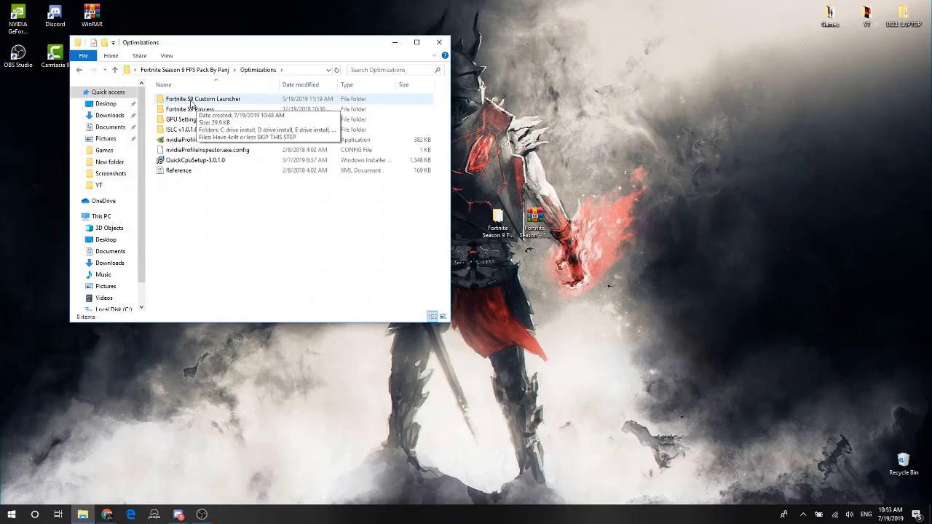
double_click(215, 103)
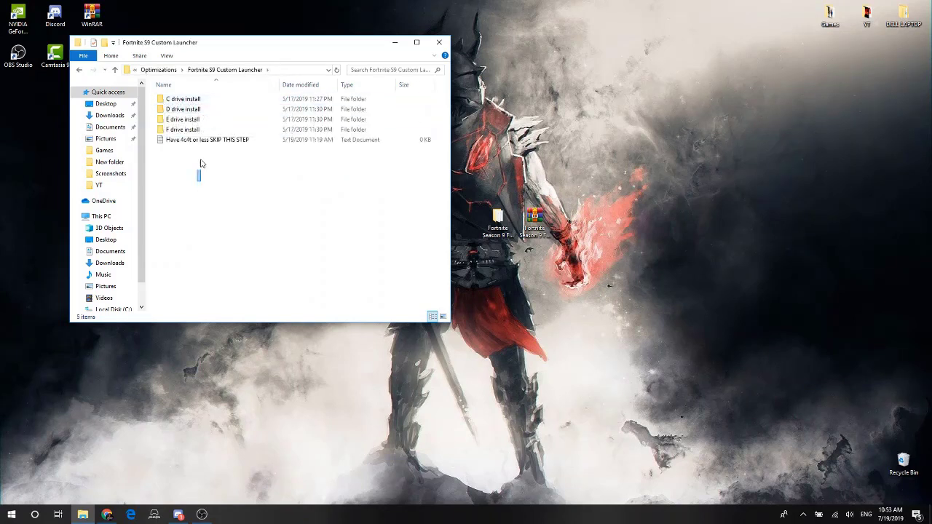
drag(198, 182, 183, 99)
click(176, 209)
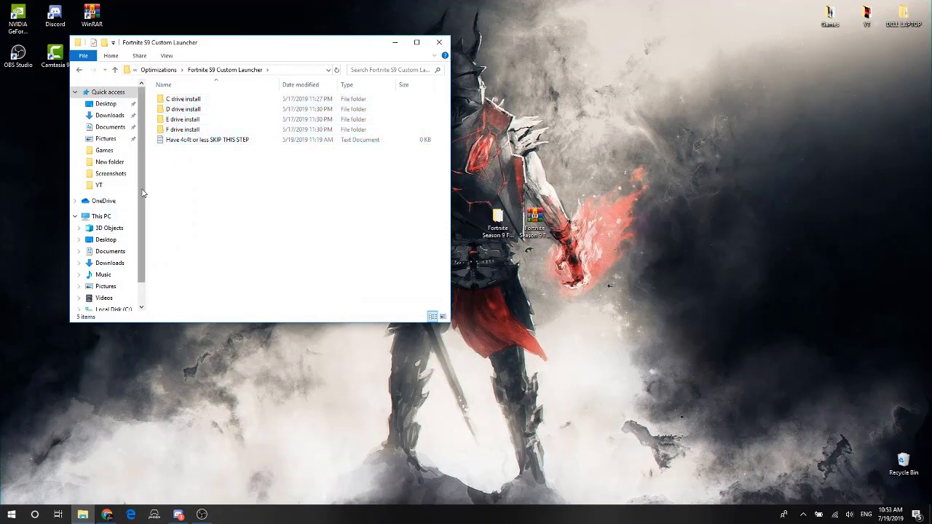
scroll(145, 231, down, 1)
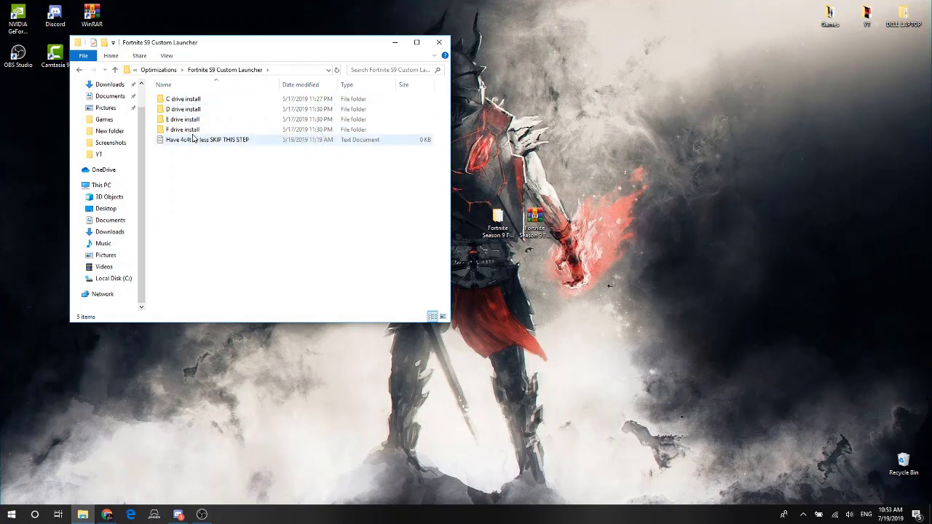
click(192, 103)
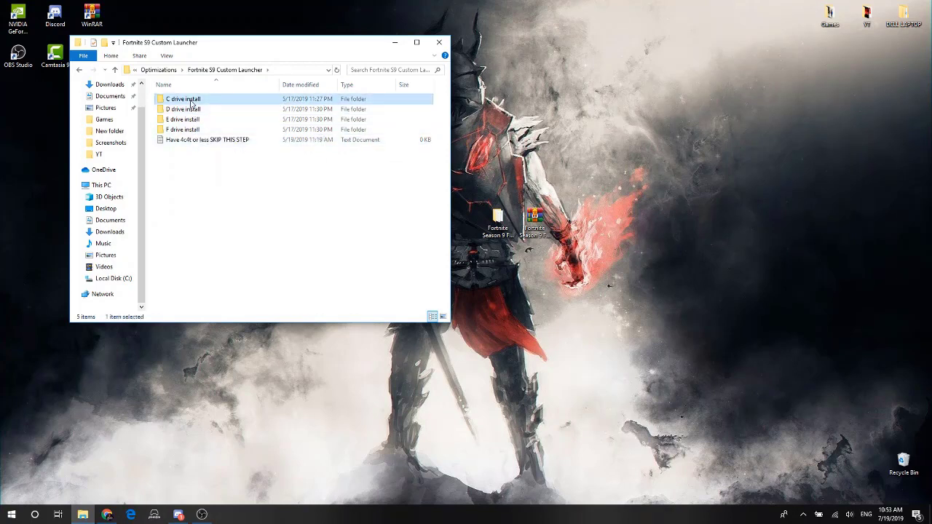
double_click(192, 104)
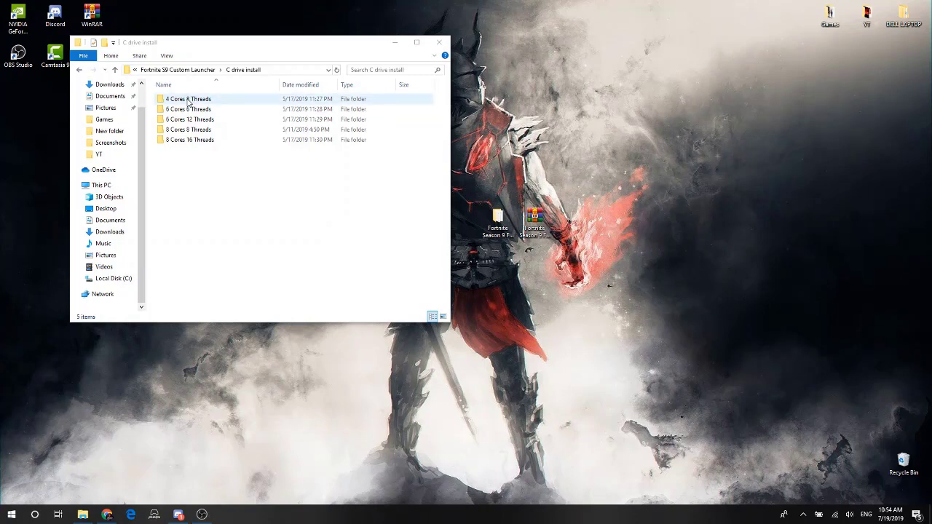
Step: Check the processor's cores and threads in Task Manager
right_click(351, 514)
click(397, 477)
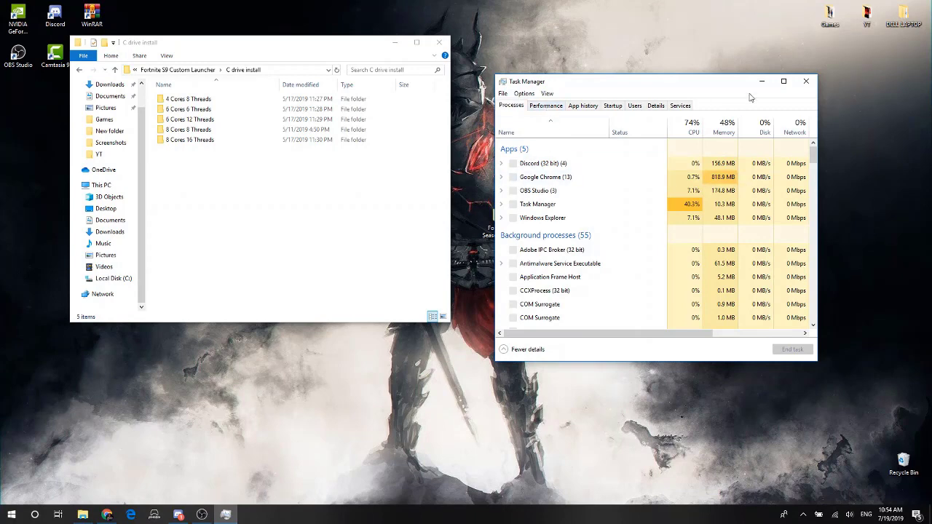
click(806, 81)
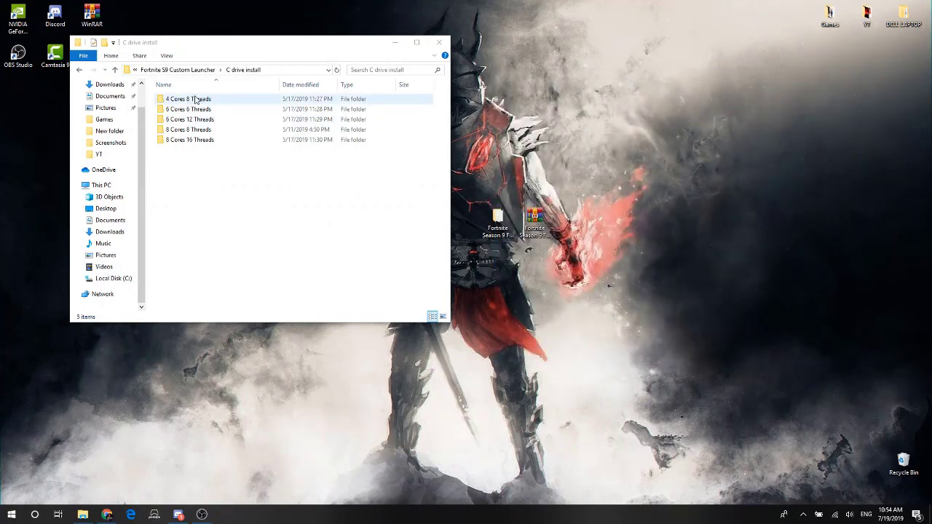
Step: Move the Fortnite shortcut from 4 Cores 8 Threads onto the desktop below the Season 9 icons
double_click(188, 100)
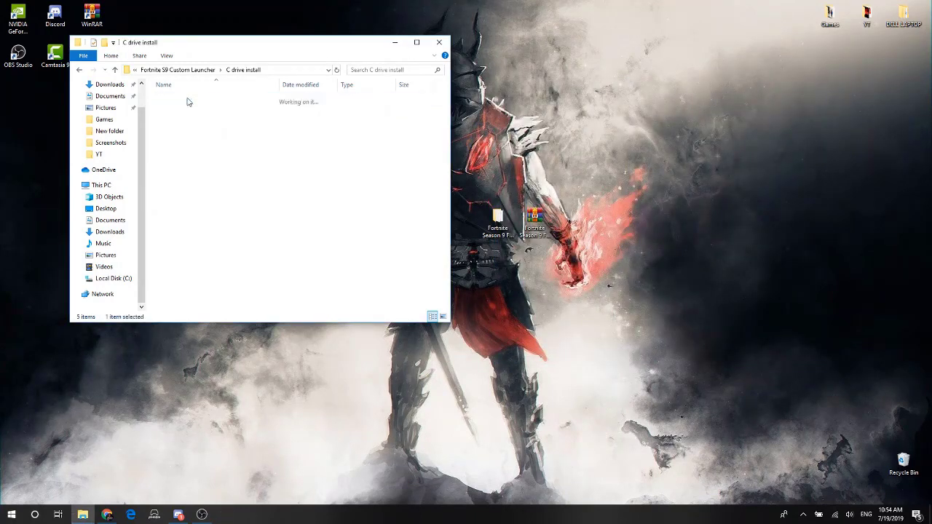
drag(190, 102, 608, 137)
click(449, 48)
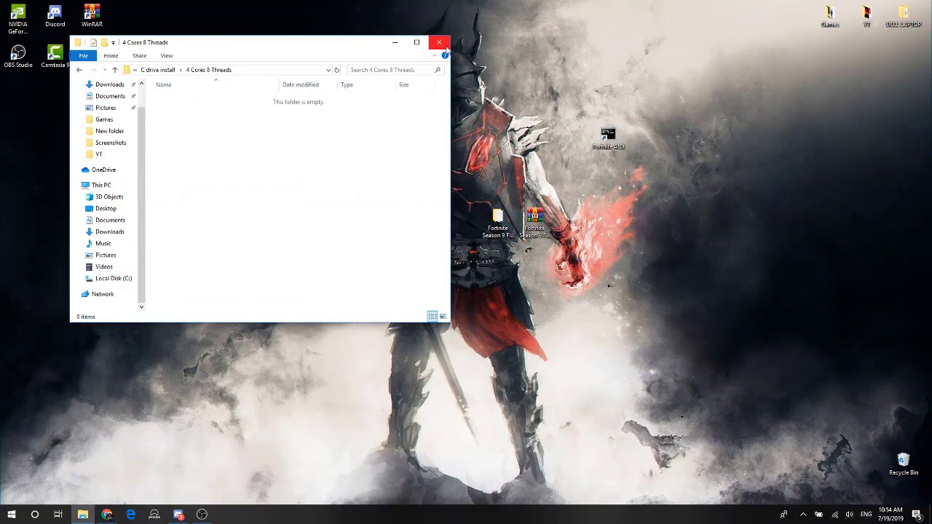
click(440, 42)
drag(597, 146, 501, 267)
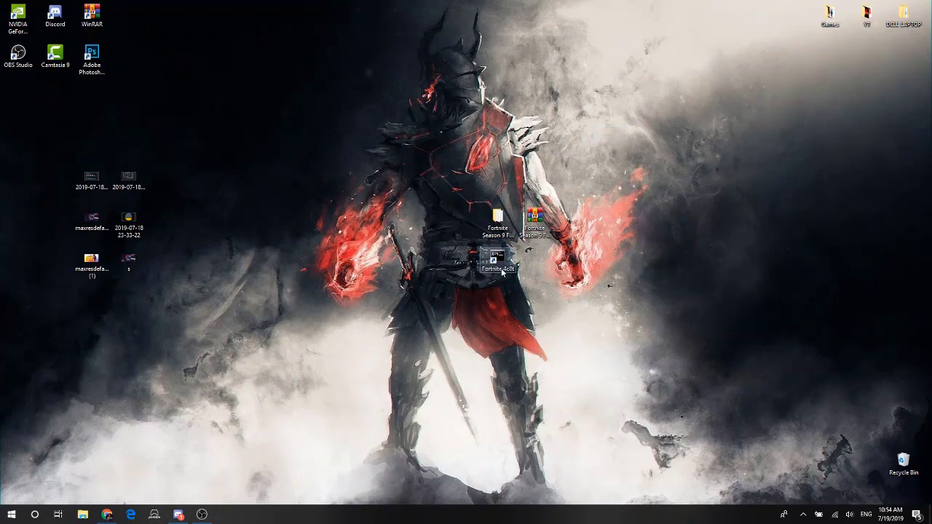
Step: Glance at the Games folder, then reposition the Fortnite 4c8t shortcut on the desktop
double_click(830, 15)
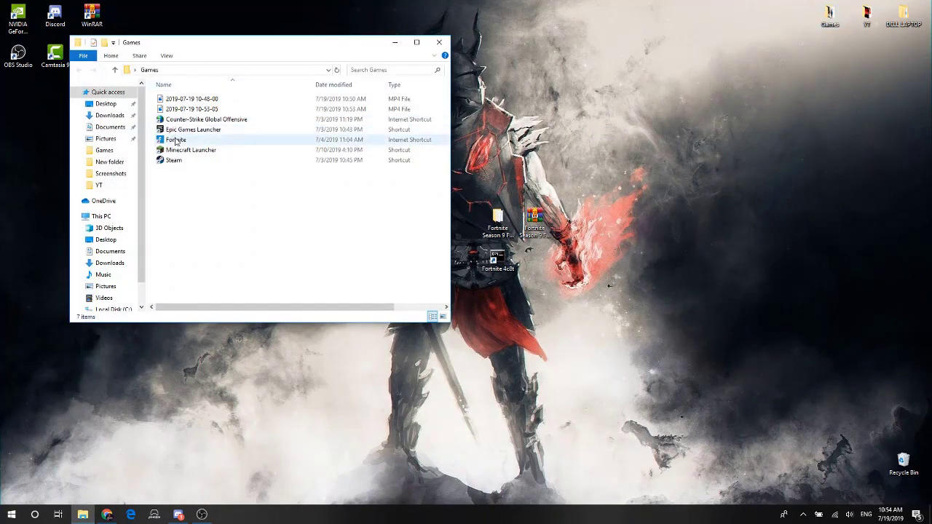
click(439, 42)
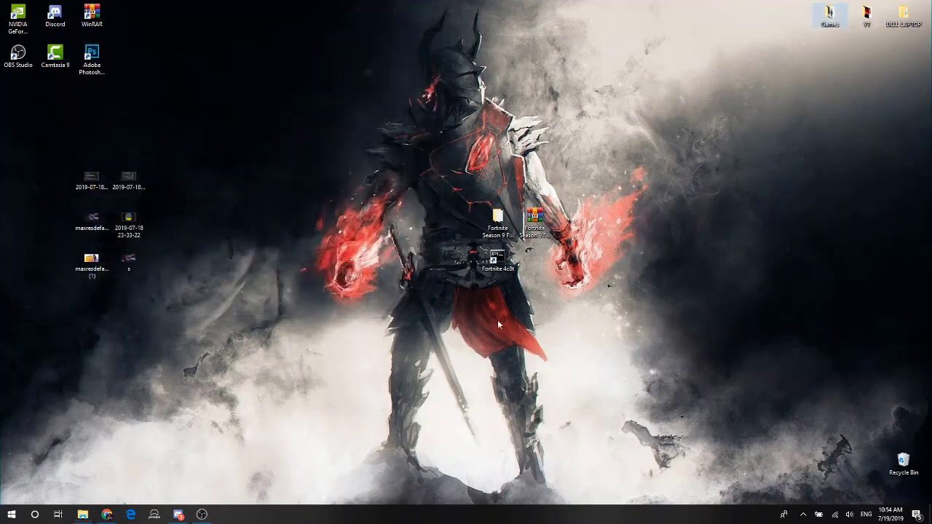
click(495, 261)
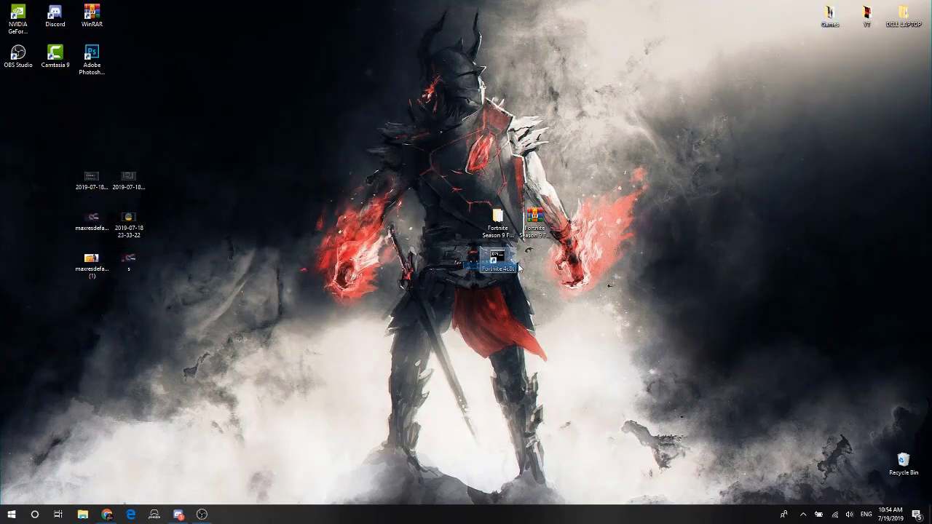
drag(429, 286, 522, 252)
Step: Merge FortniteNormalPriority.reg from Optimizations › Fortnite S9 Process, then close that folder
double_click(498, 222)
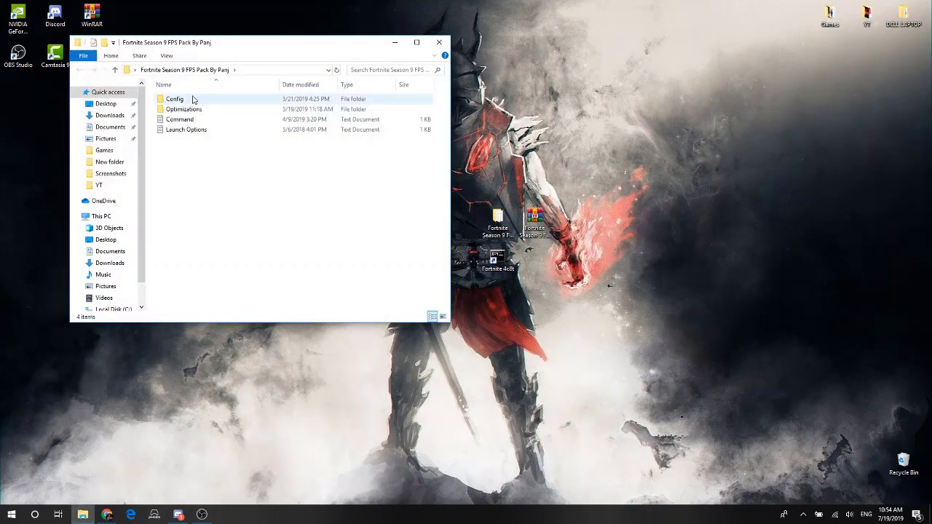
double_click(187, 110)
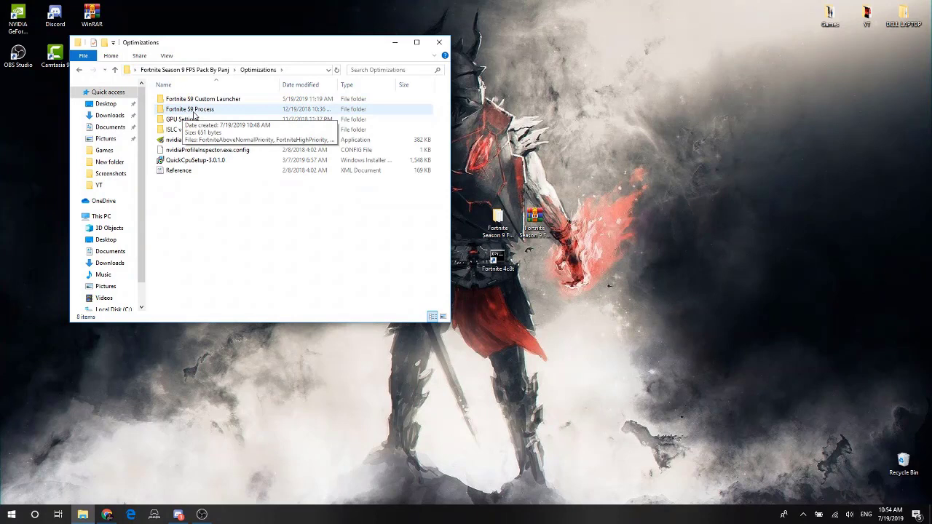
double_click(195, 110)
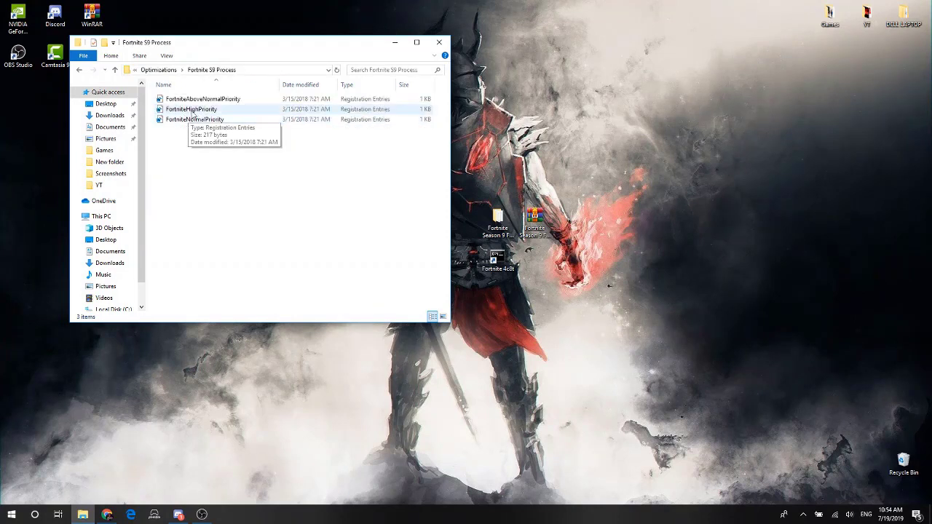
drag(198, 131, 191, 96)
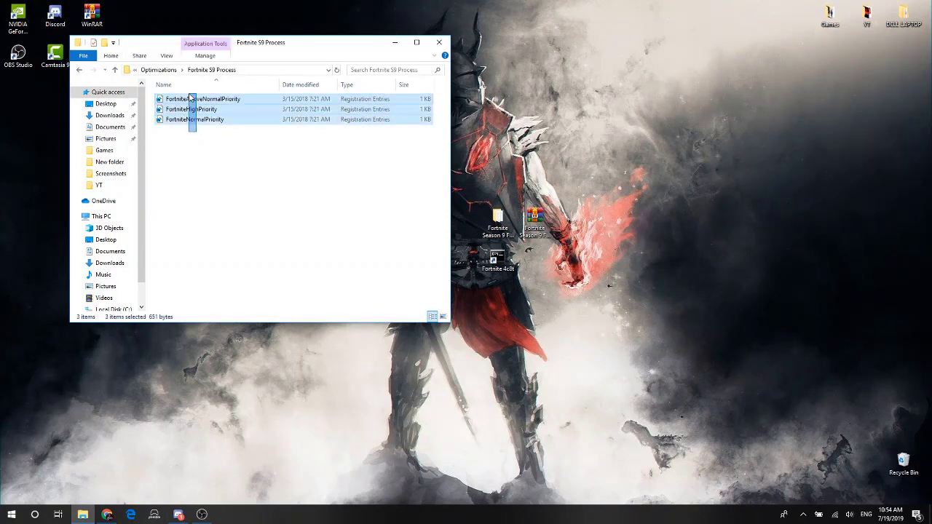
click(202, 139)
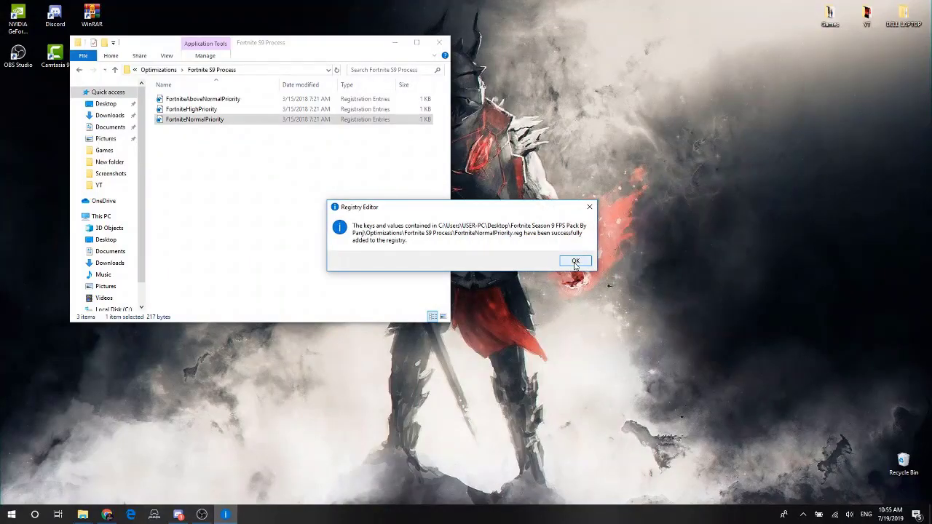
click(575, 262)
drag(217, 144, 266, 175)
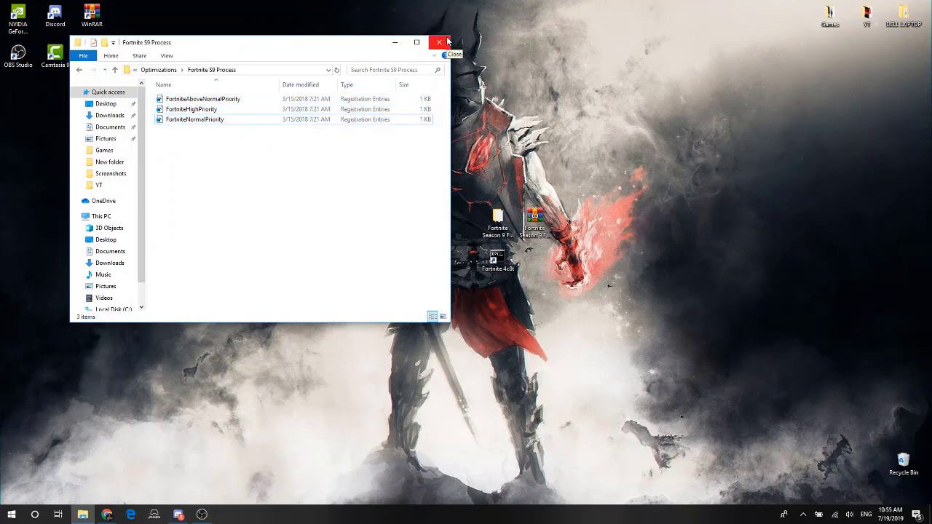
click(445, 42)
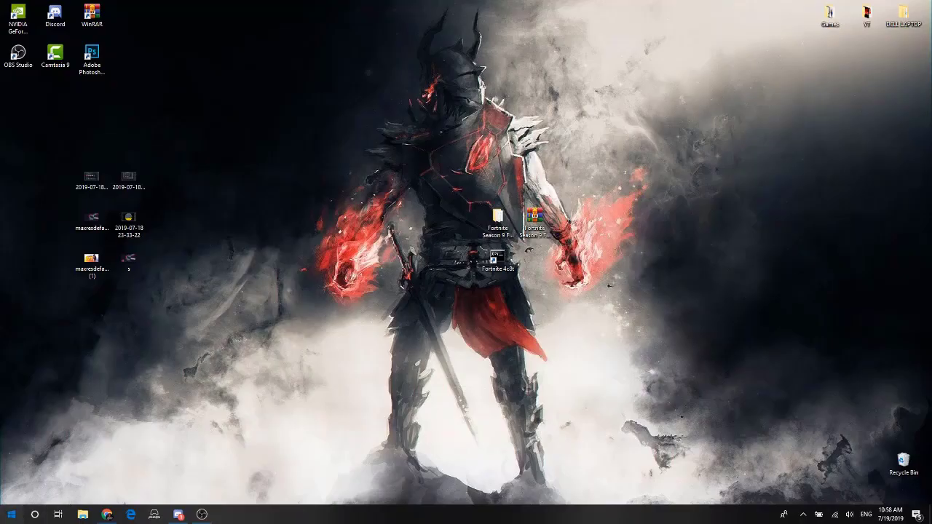
Step: Open a maximized File Explorer window at Local Disk (C:)
click(83, 514)
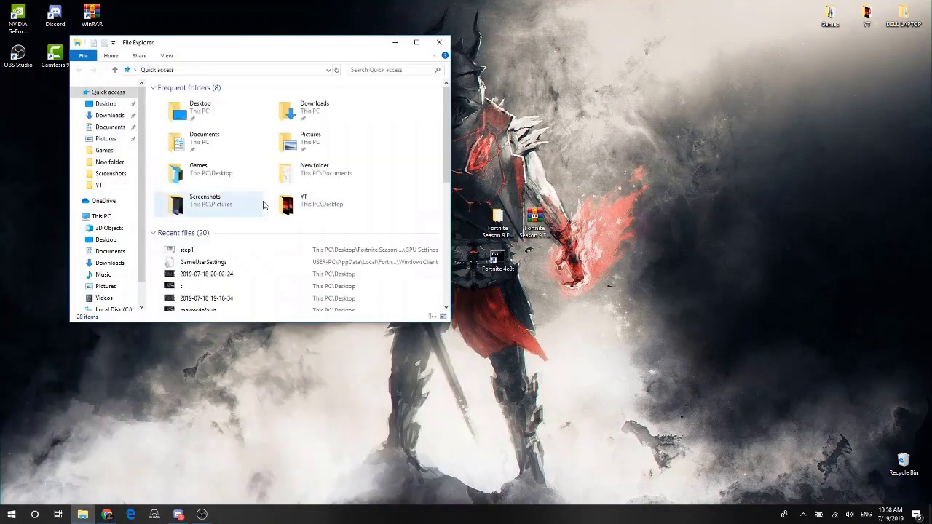
click(417, 42)
click(45, 270)
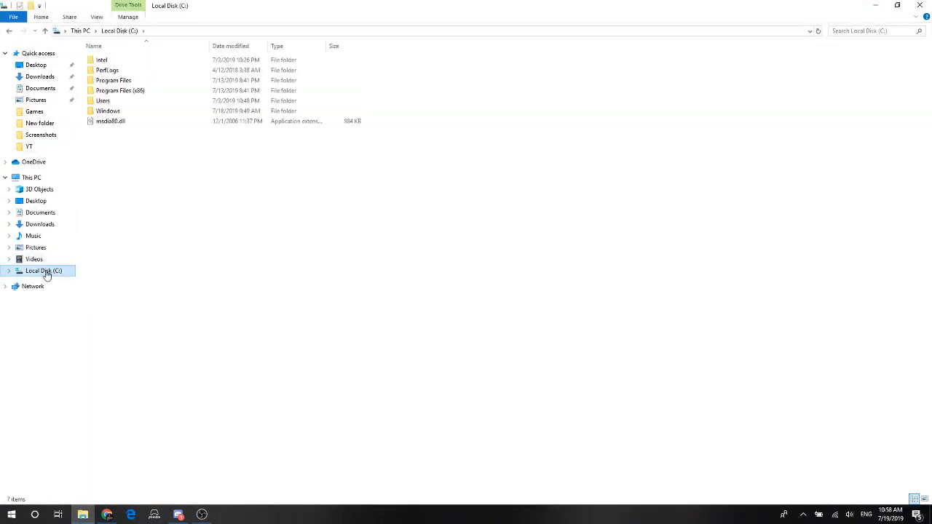
click(31, 178)
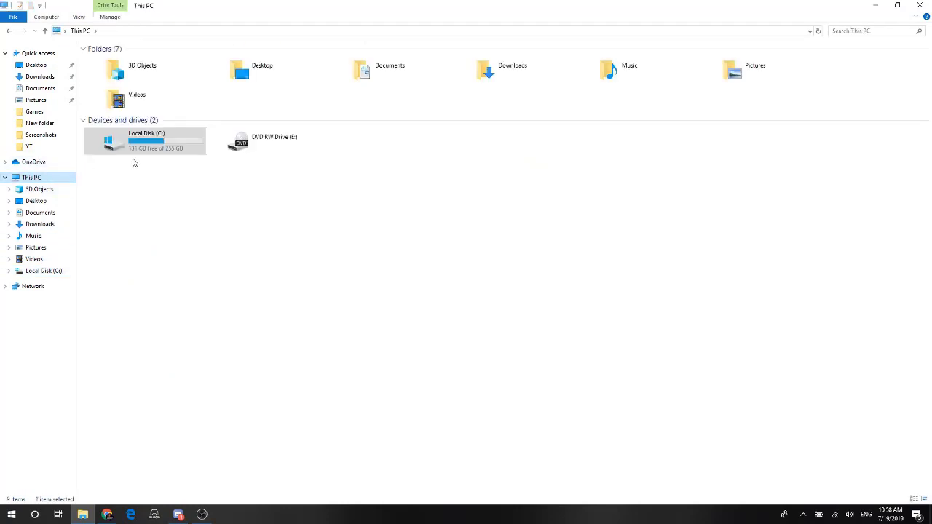
double_click(153, 138)
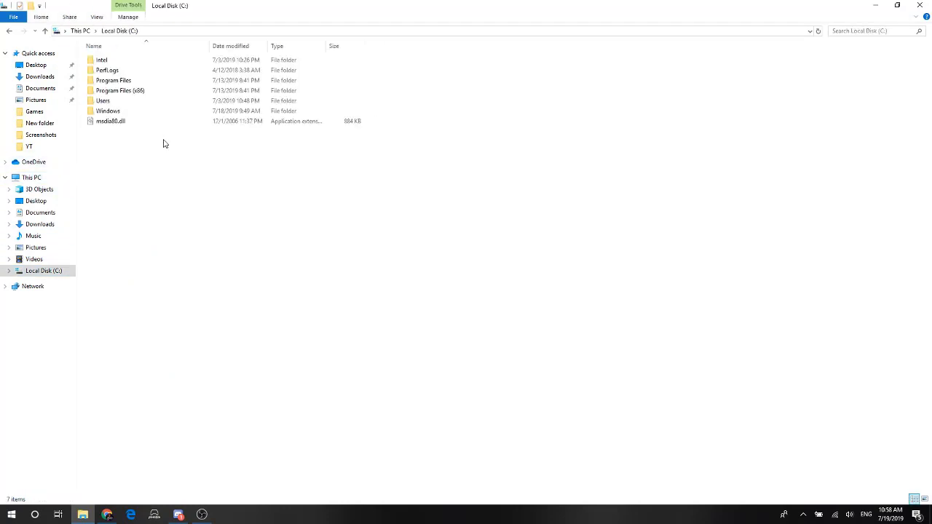
Step: Go to Program Files › Epic Games › Fortnite › FortniteGame › Binaries › Win64 and select the four Fortnite executables
double_click(130, 84)
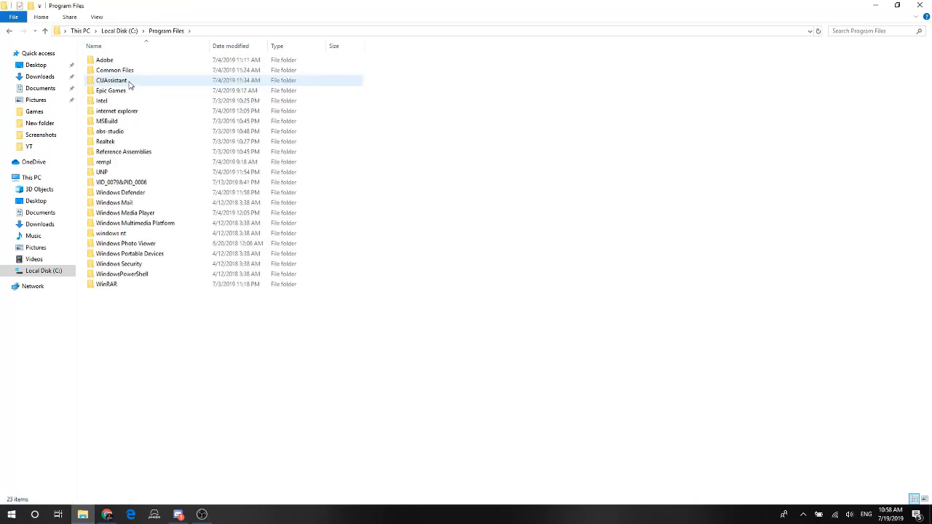
double_click(110, 92)
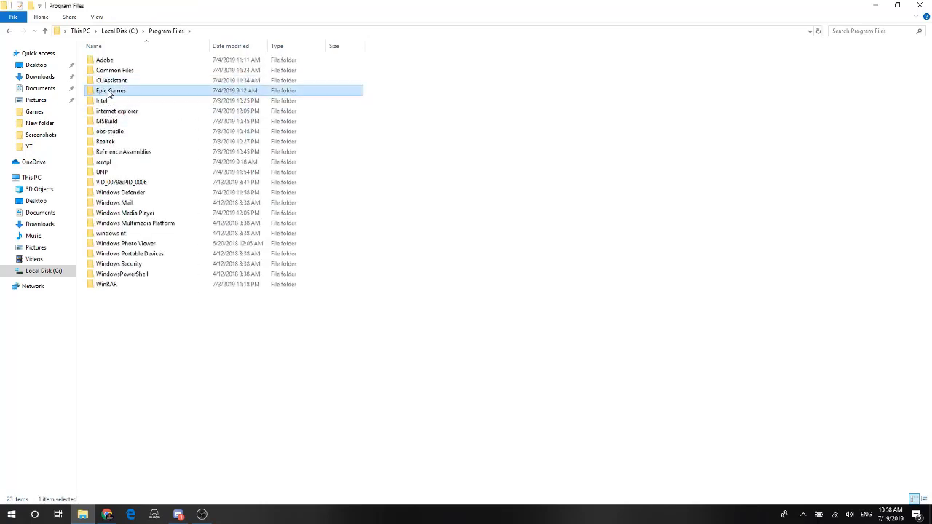
double_click(108, 62)
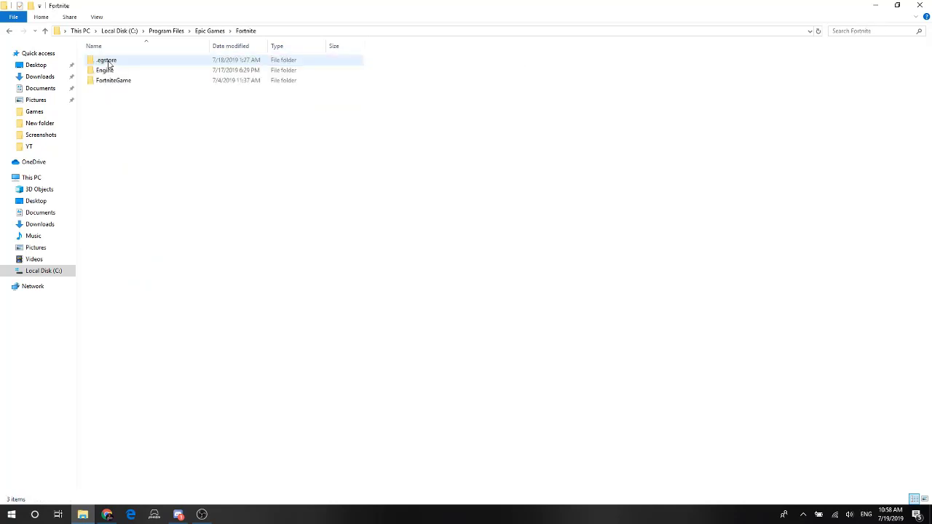
double_click(119, 82)
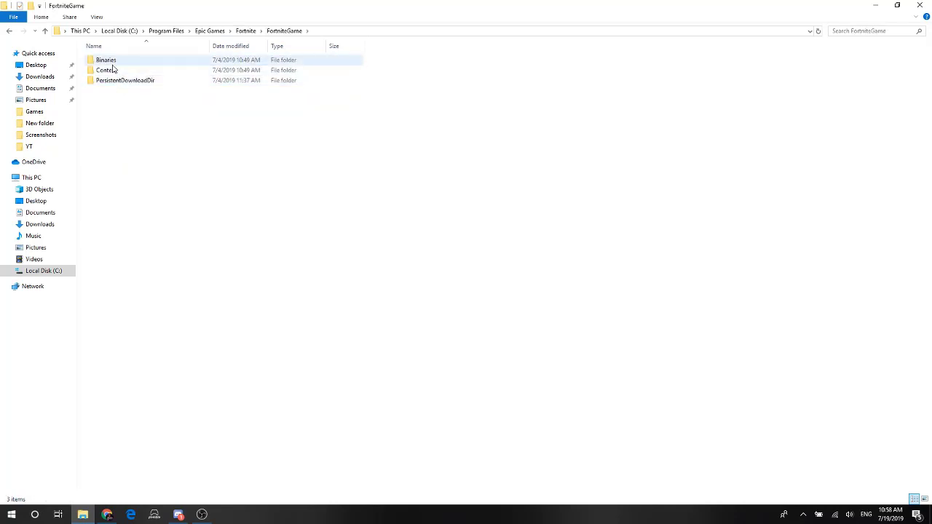
double_click(111, 62)
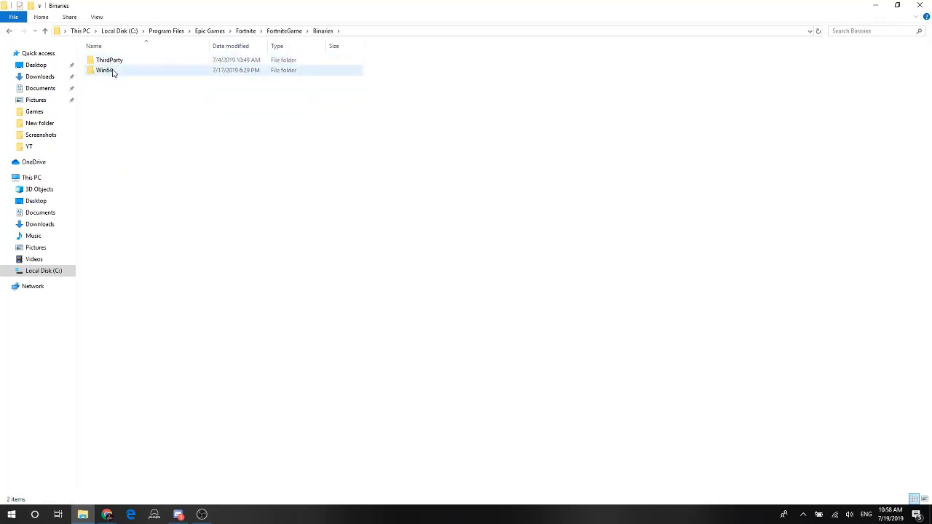
double_click(110, 70)
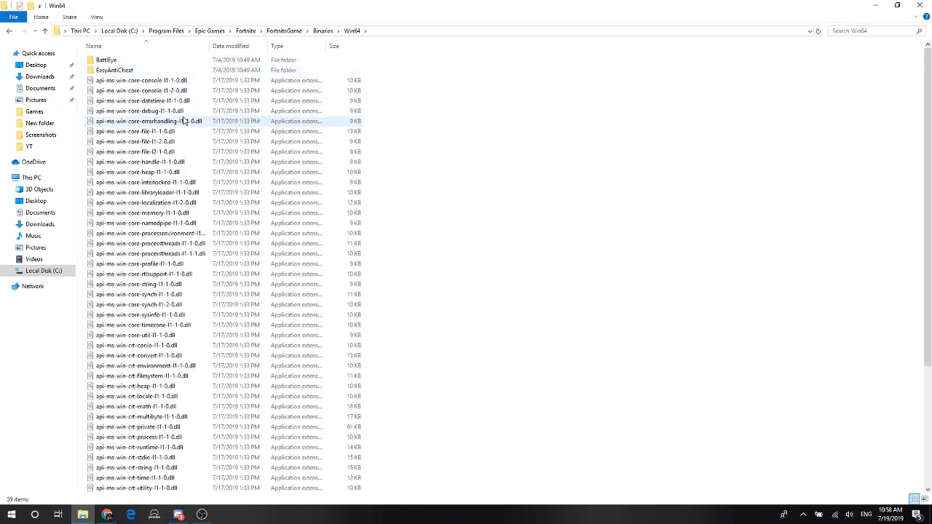
scroll(183, 121, down, 5)
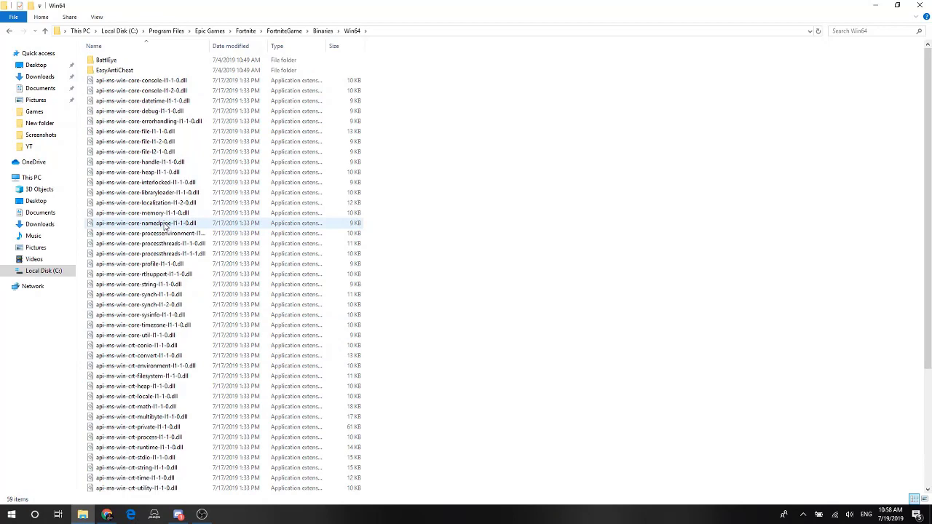
drag(83, 353, 115, 391)
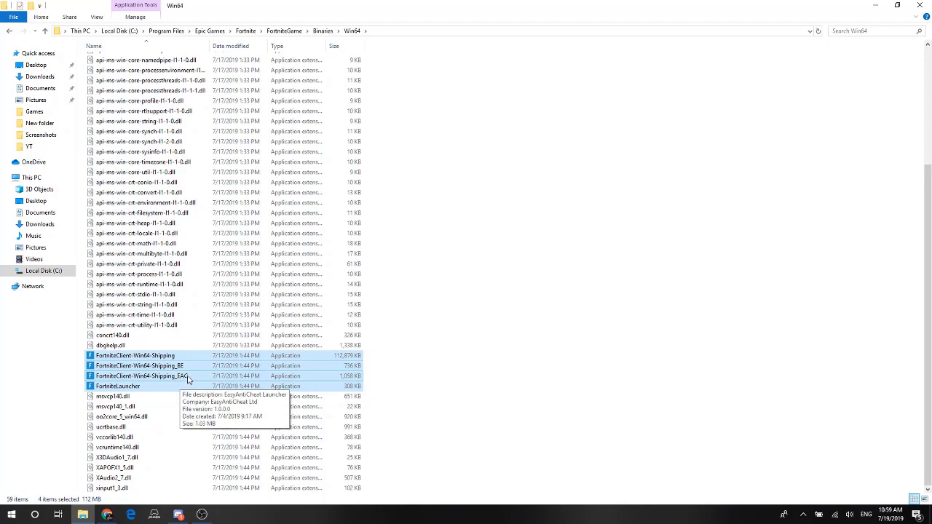
Step: Set FortniteClient-Win64-Shipping to disable fullscreen optimizations and override high DPI scaling
click(561, 371)
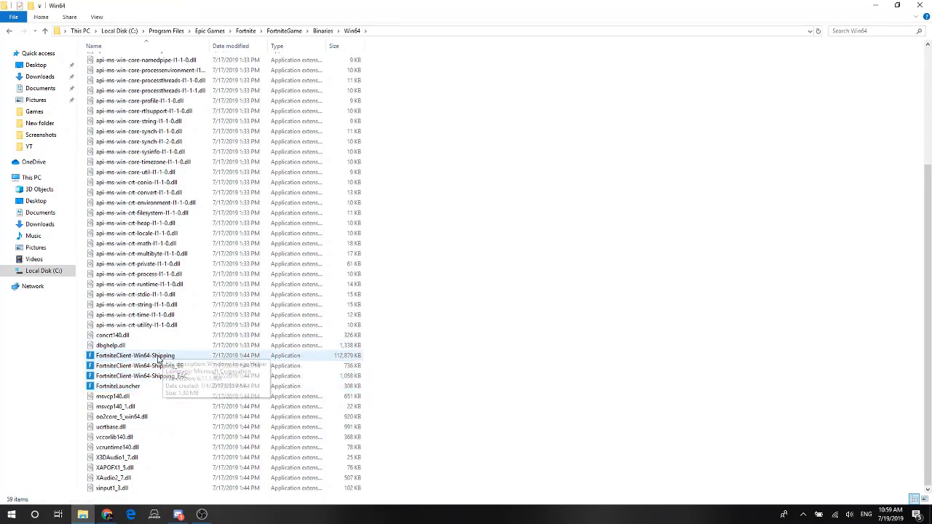
right_click(159, 358)
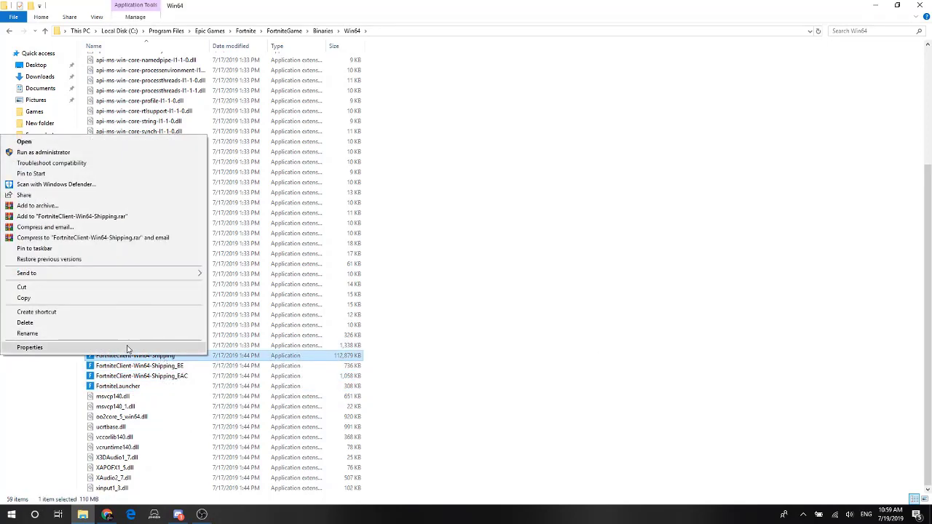
click(30, 348)
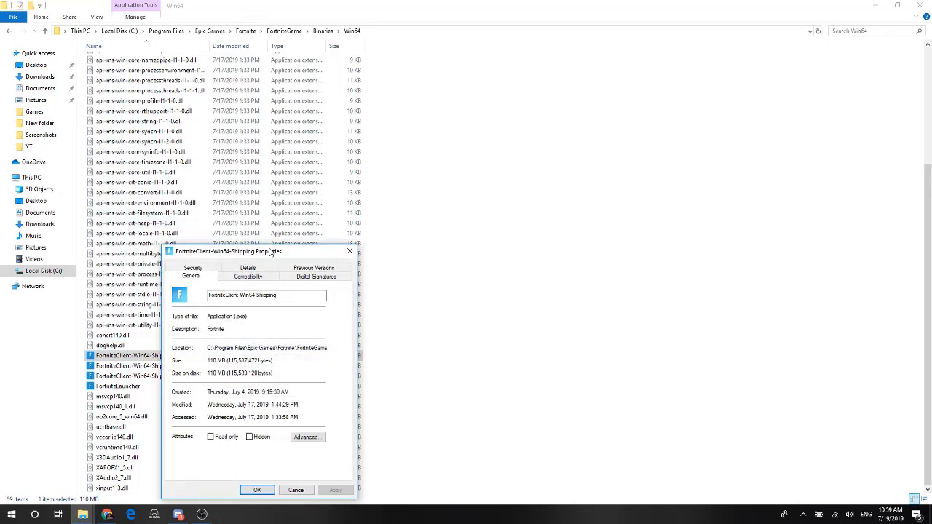
drag(271, 251, 364, 150)
click(358, 176)
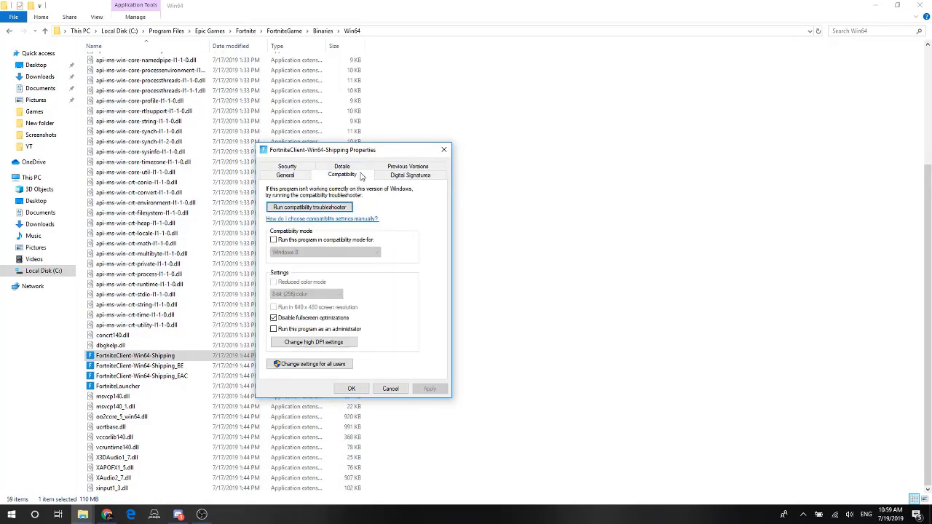
click(284, 320)
click(287, 345)
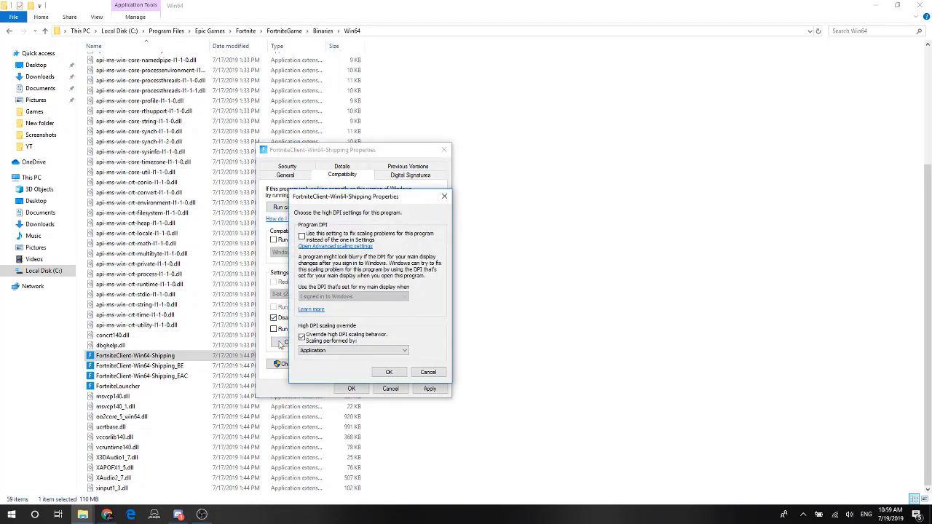
click(446, 197)
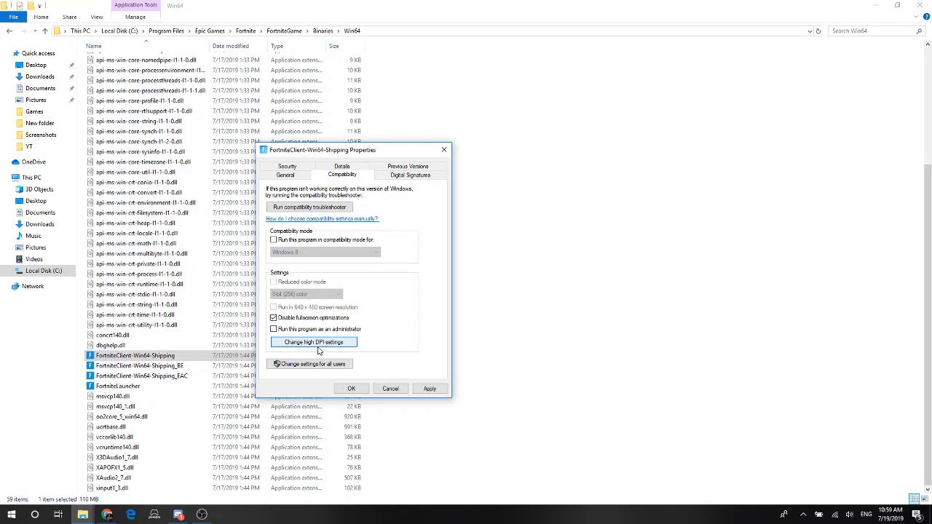
click(318, 347)
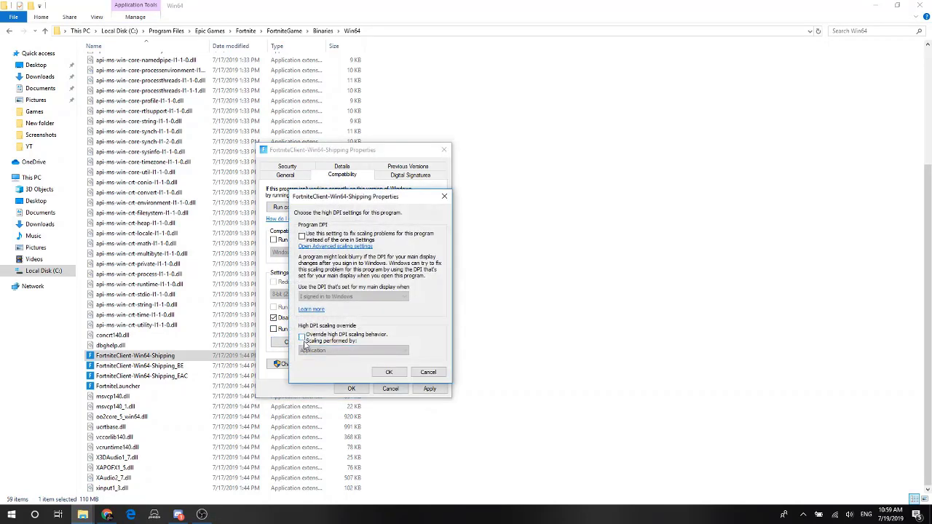
click(303, 338)
click(388, 372)
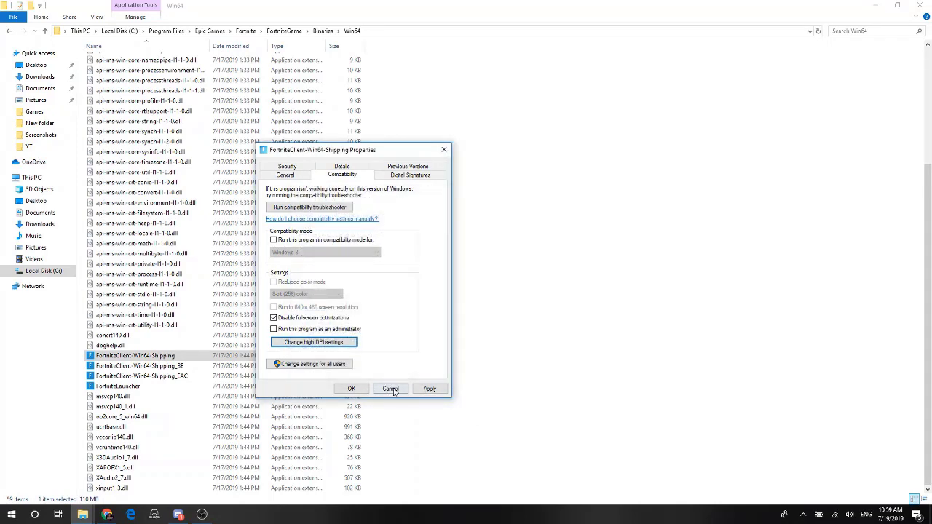
click(430, 389)
click(352, 388)
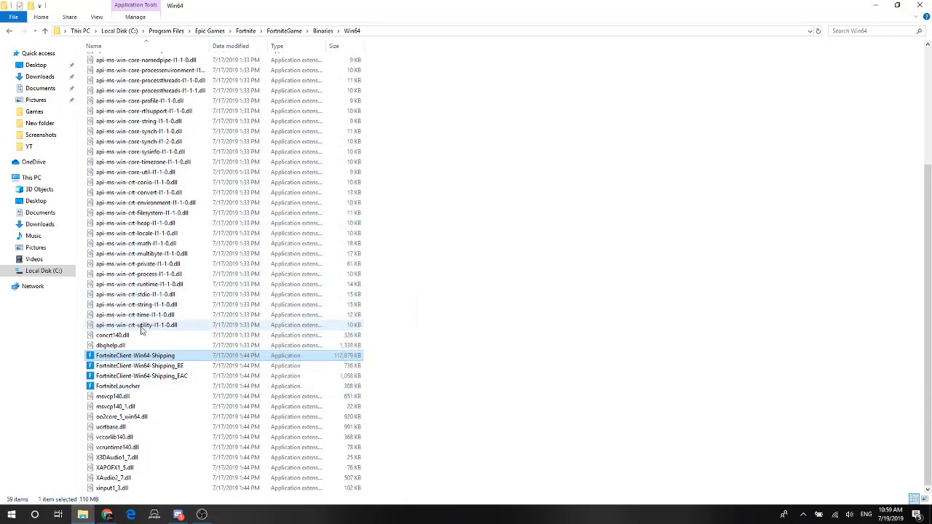
Step: Give FortniteClient-Win64-Shipping_BE disabled fullscreen optimizations and a high DPI scaling override
right_click(100, 366)
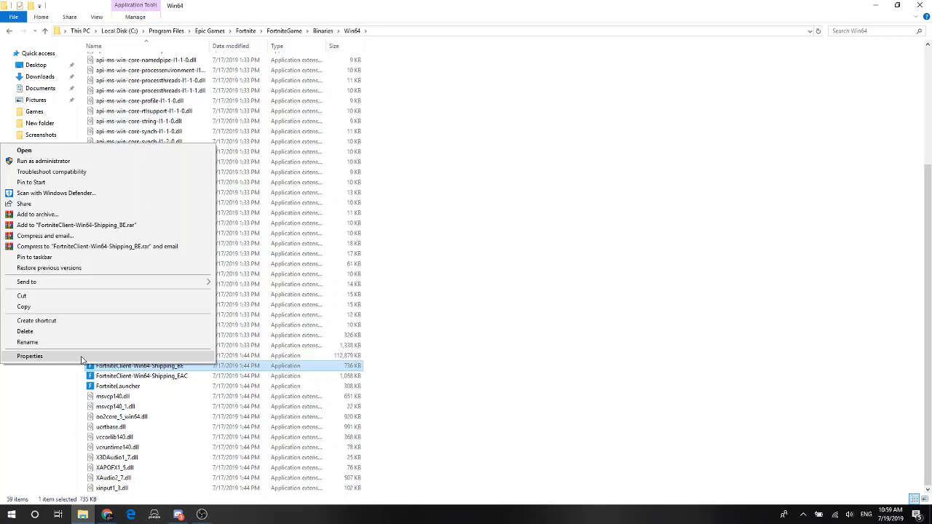
click(81, 360)
click(187, 276)
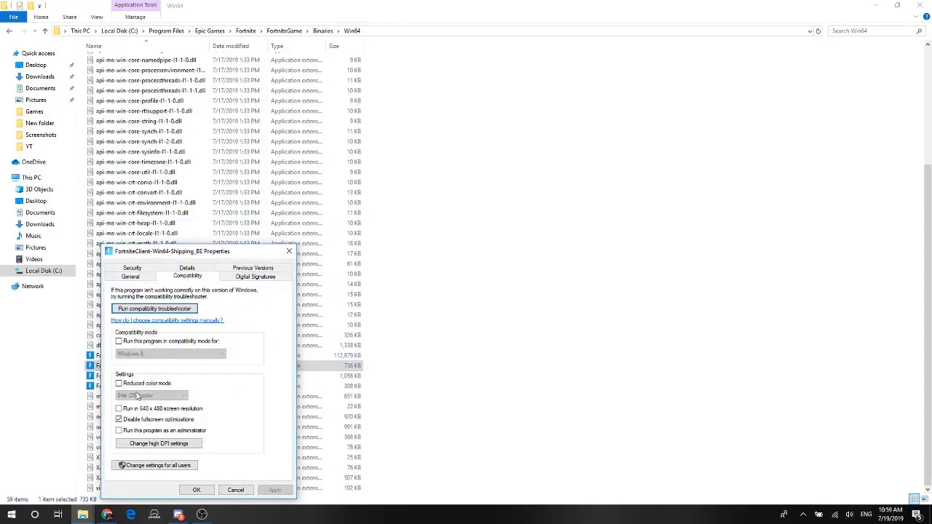
click(118, 420)
click(129, 444)
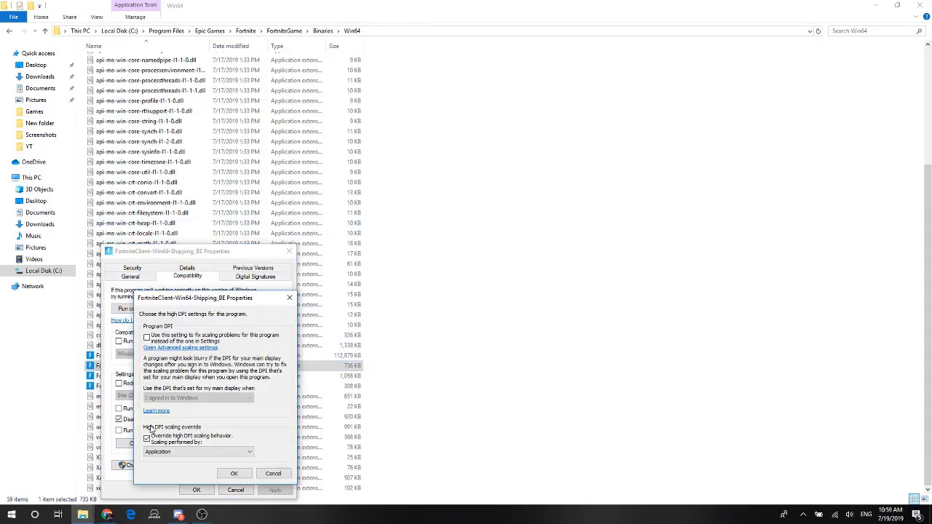
click(234, 474)
click(197, 489)
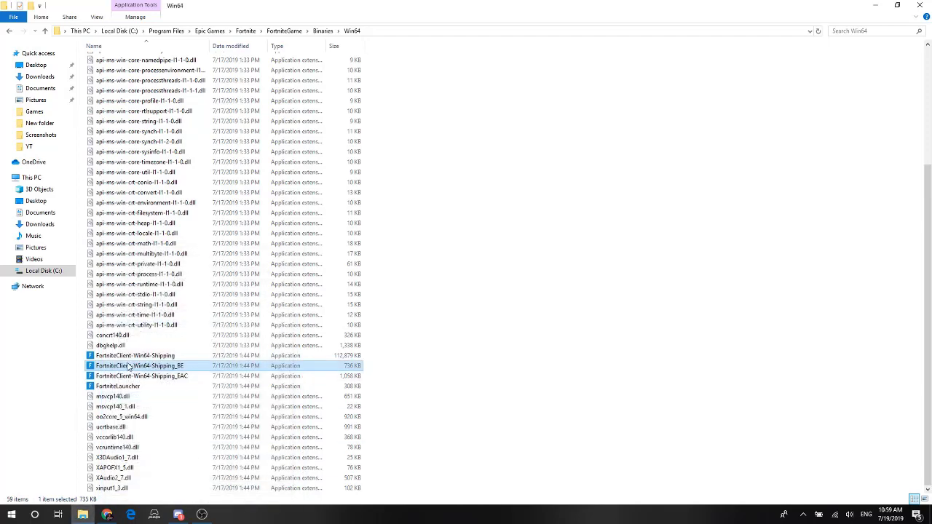
Step: Apply the high DPI scaling override in FortniteClient-Win64-Shipping_EAC's compatibility settings
click(128, 376)
right_click(128, 379)
click(110, 367)
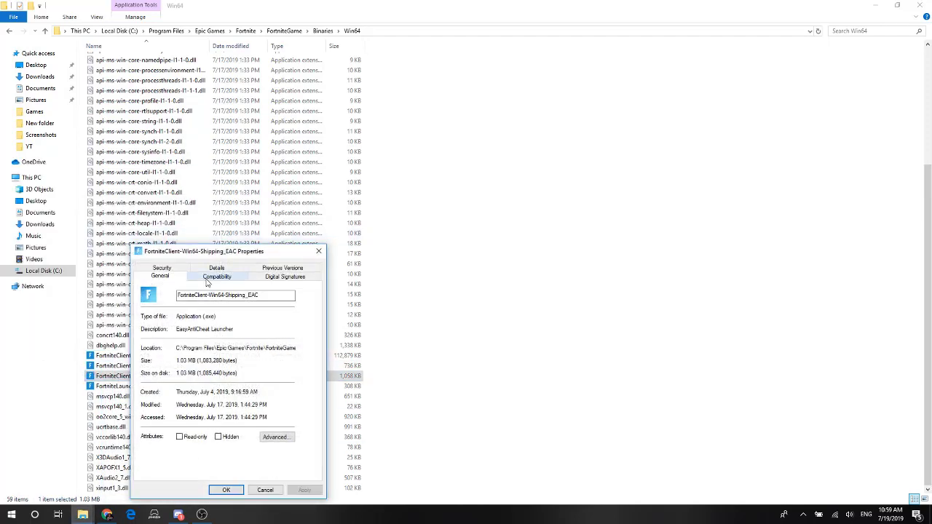
click(211, 278)
click(163, 442)
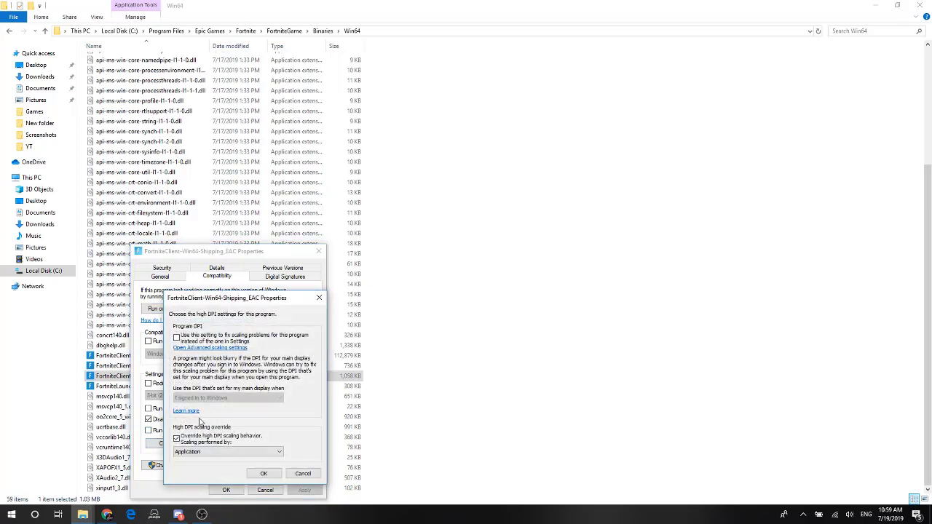
click(264, 474)
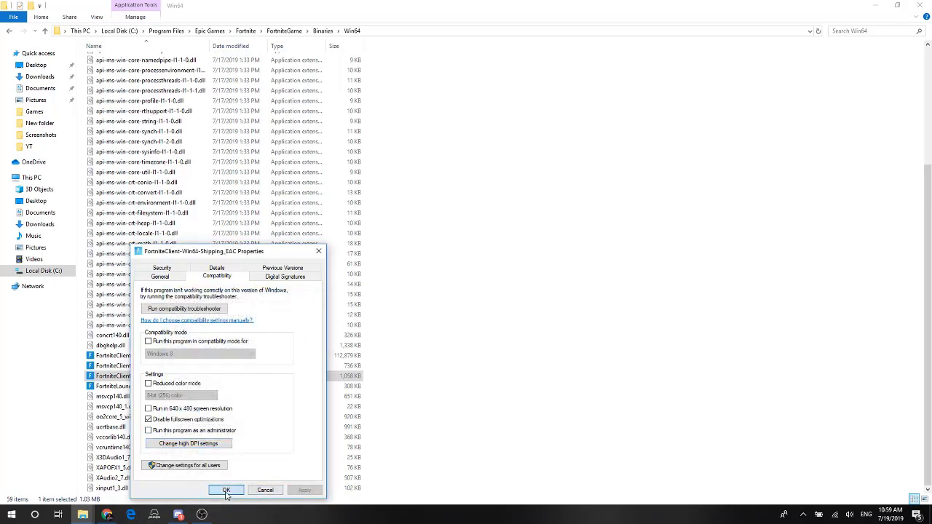
click(228, 490)
Step: Set FortniteLauncher to disable fullscreen optimizations and override high DPI scaling by Application
right_click(106, 391)
click(99, 382)
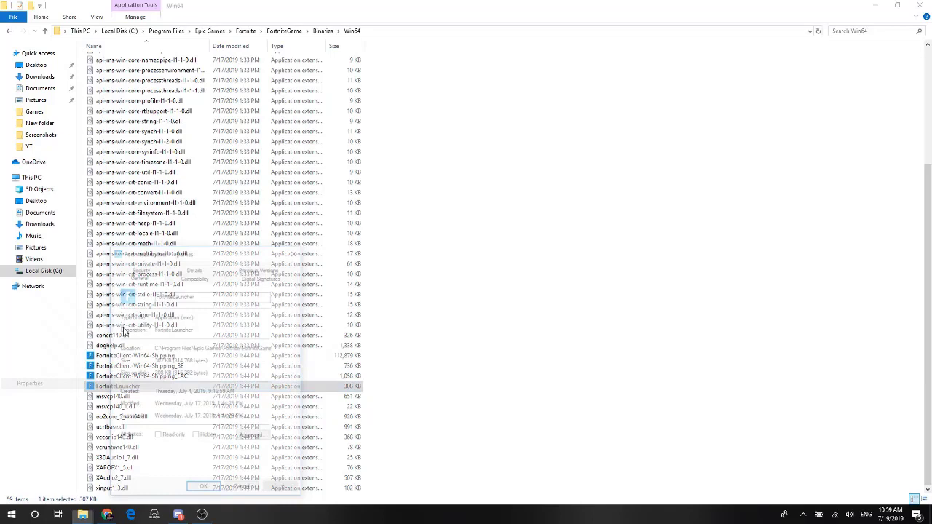
click(194, 277)
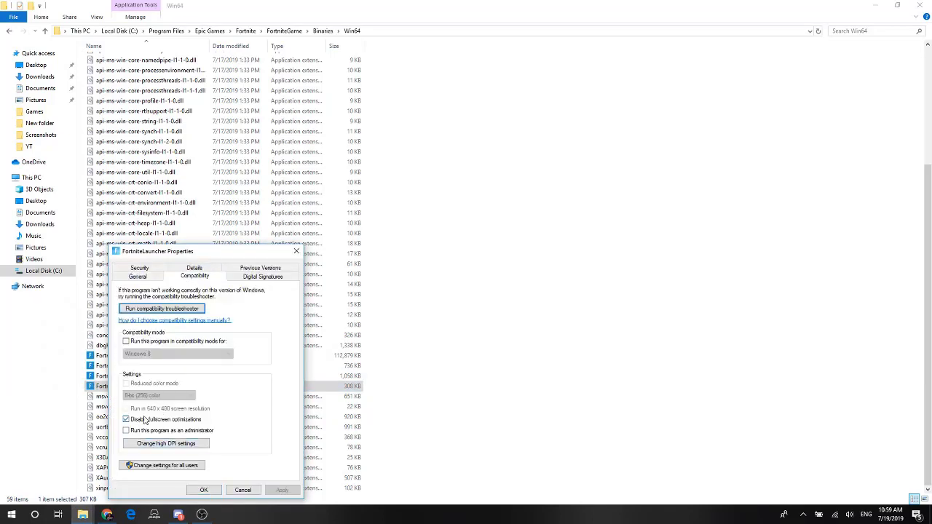
drag(204, 258, 484, 152)
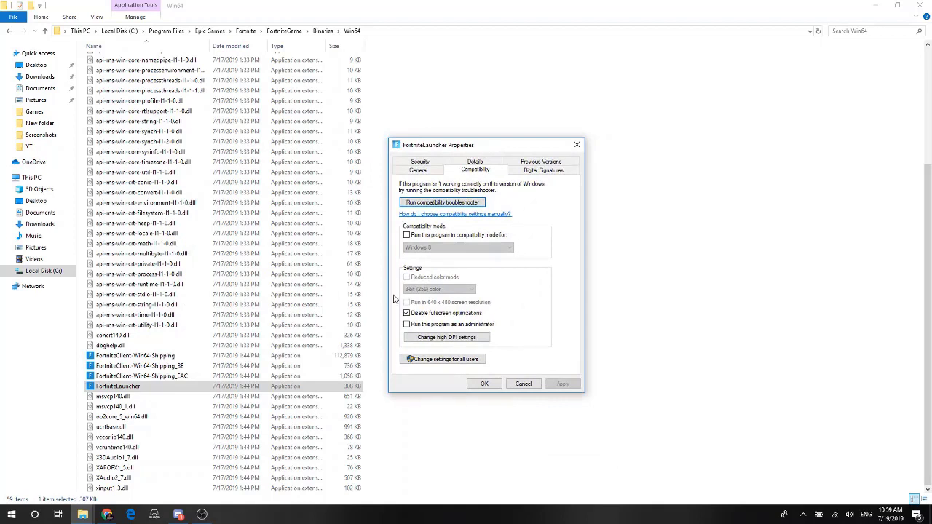
click(414, 318)
click(441, 339)
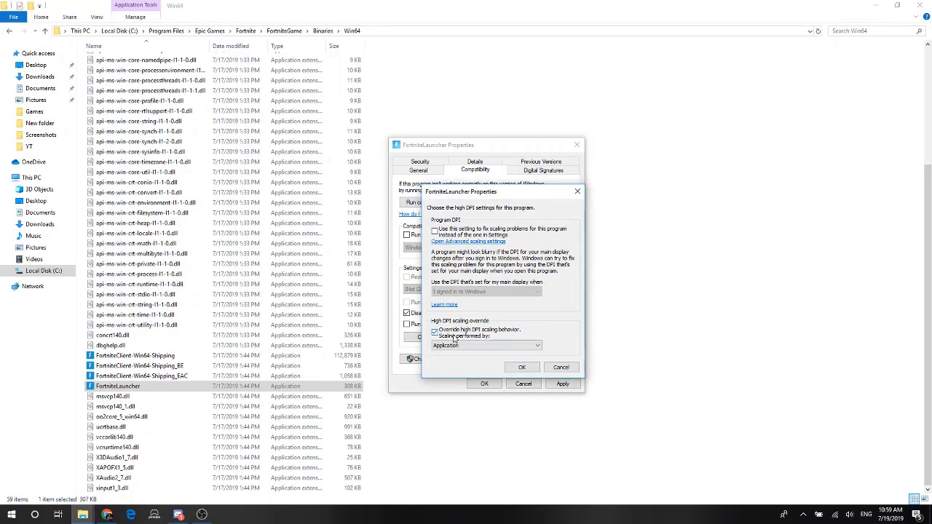
click(523, 367)
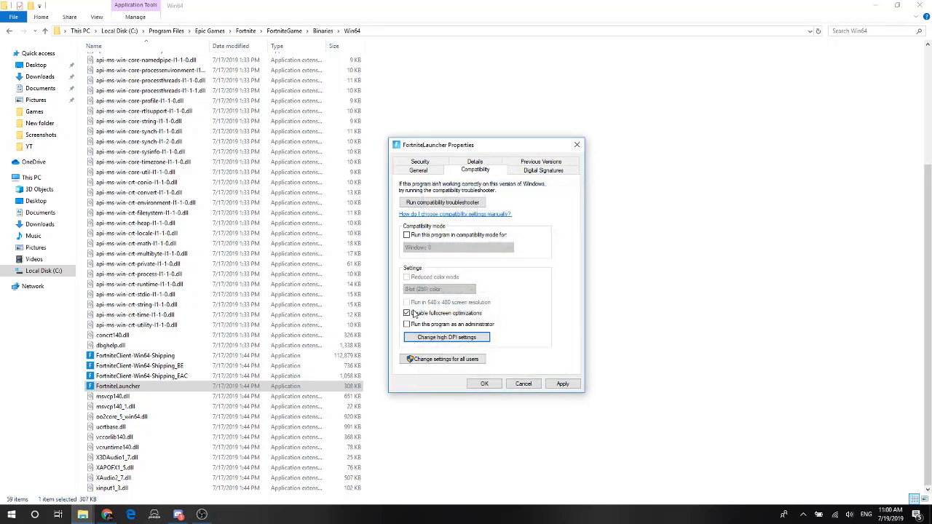
click(416, 314)
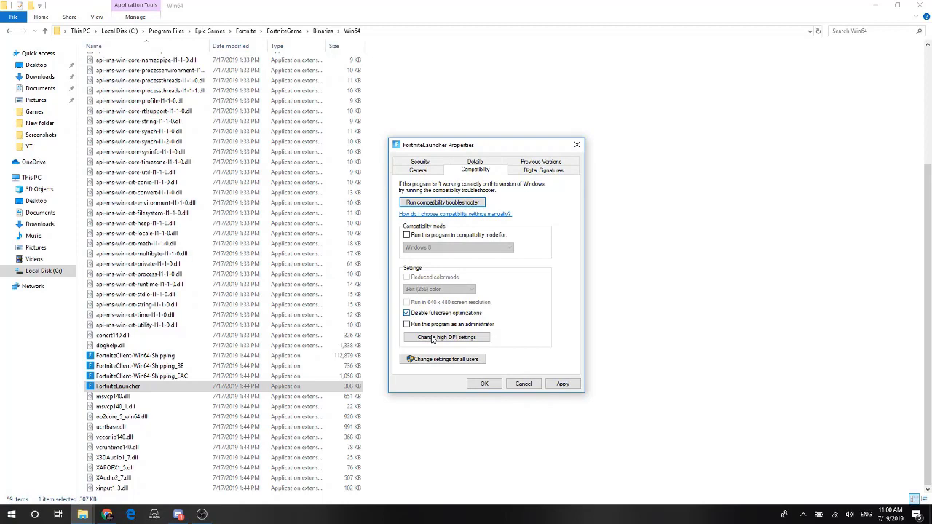
click(484, 383)
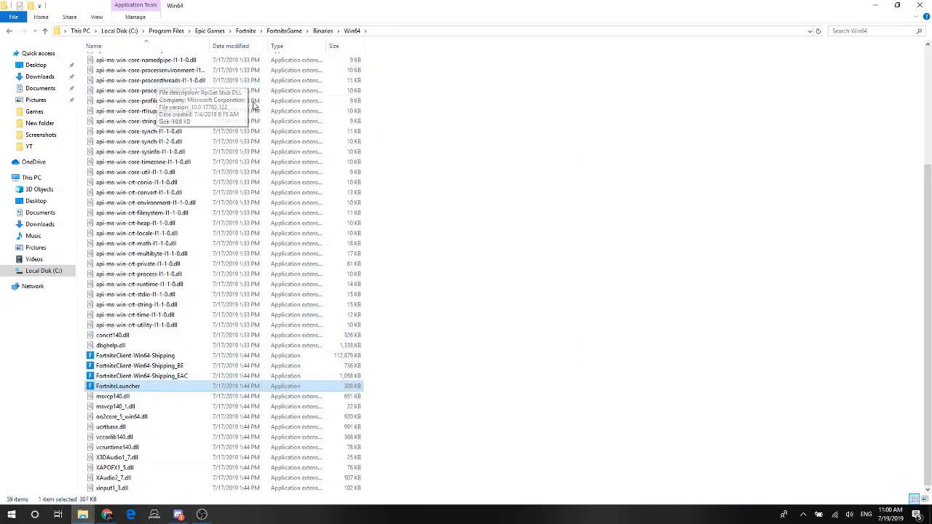
Step: Close Explorer, nudge the Fortnite 4c8t shortcut, and bring the Fortnite lobby to the front
click(919, 5)
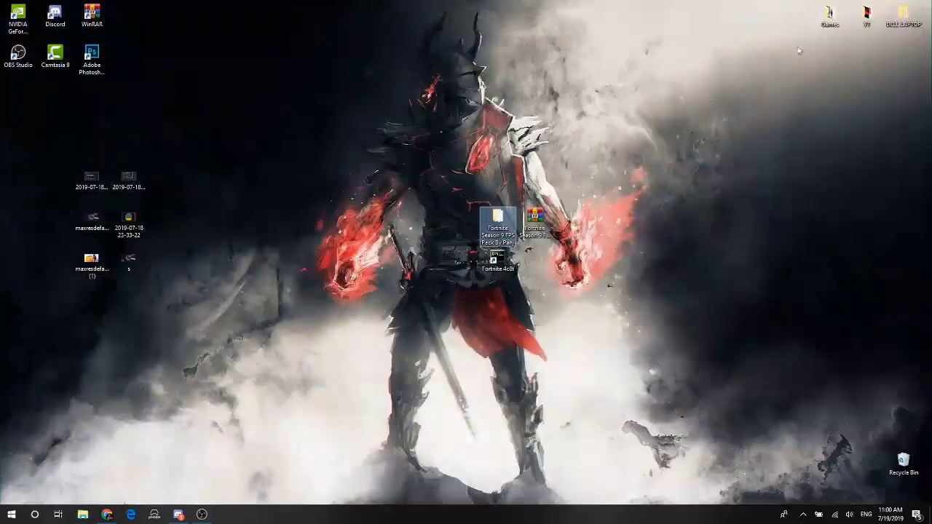
mouse_move(496, 260)
mouse_down()
mouse_move(360, 128)
mouse_move(346, 146)
mouse_move(440, 219)
mouse_move(498, 279)
mouse_up()
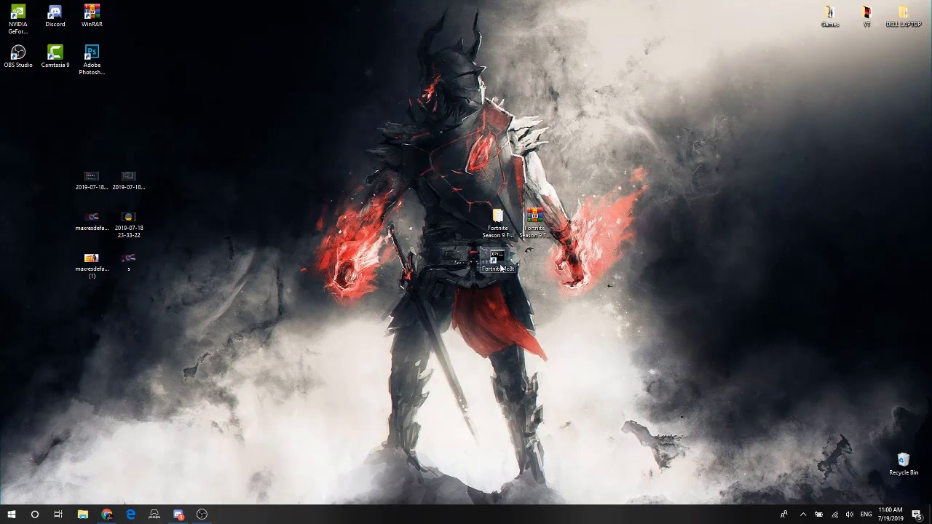
click(203, 514)
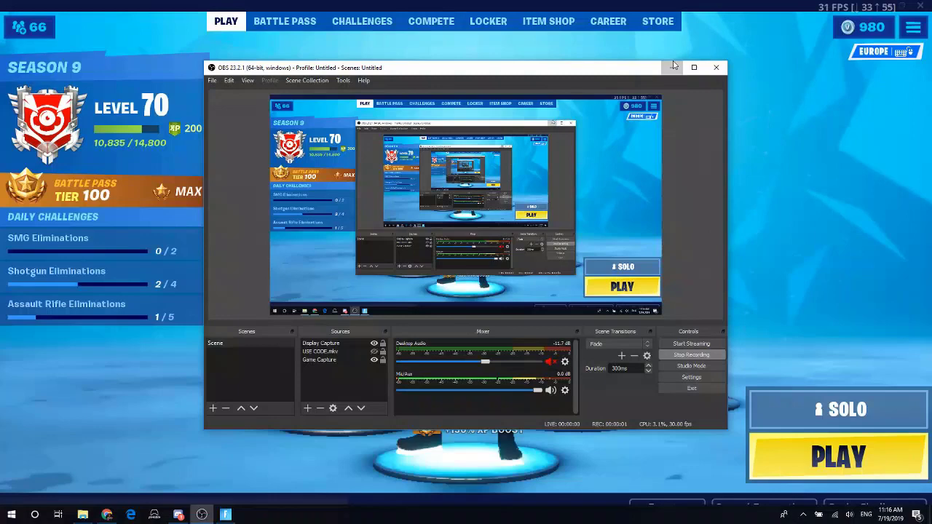
click(816, 81)
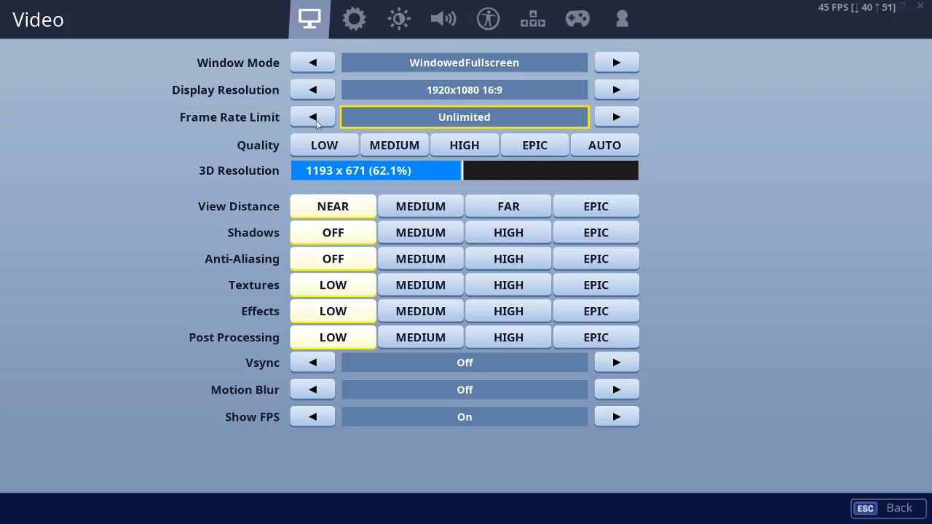
Step: Nudge Fortnite's 3D Resolution slider from 62.1% up to about 63.6%, leaving other video settings low
click(315, 119)
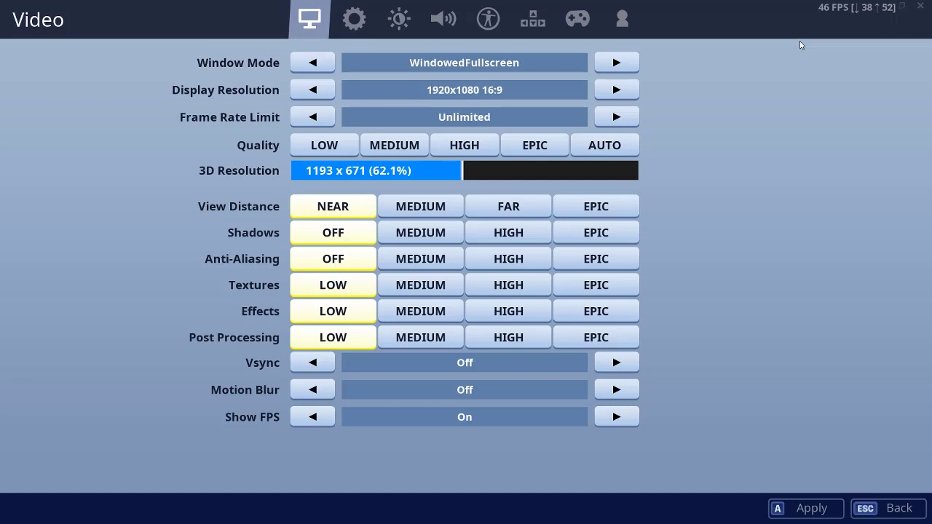
click(464, 171)
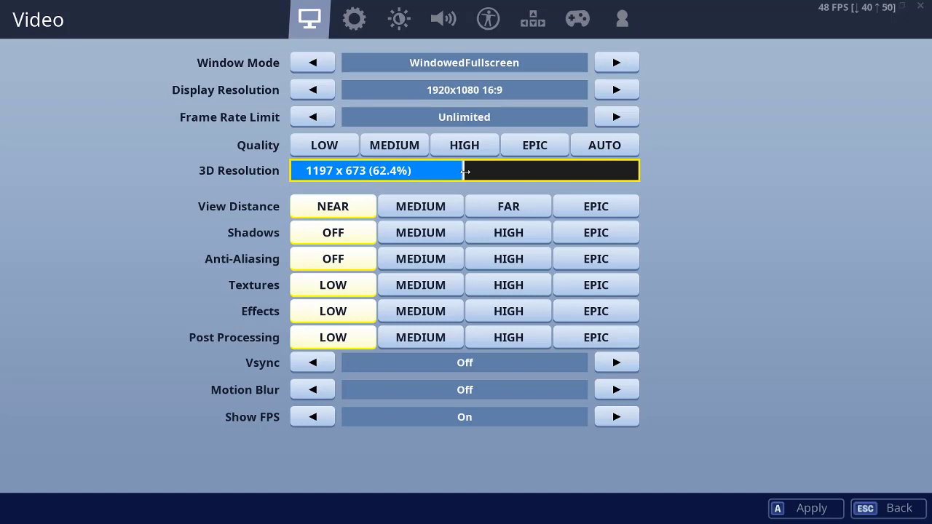
drag(465, 171, 469, 170)
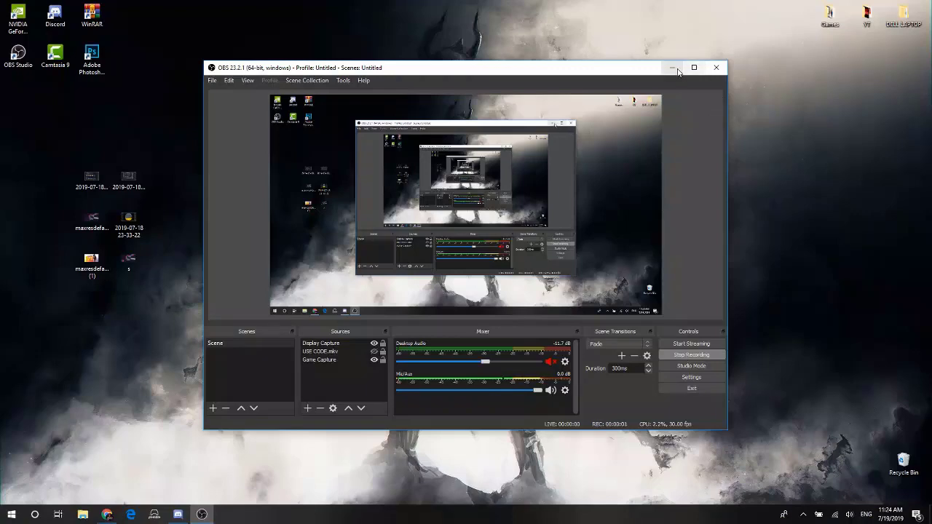
Step: Minimize OBS Studio and search 'power' in Start to open the Edit power plan settings
click(678, 70)
drag(648, 112, 197, 309)
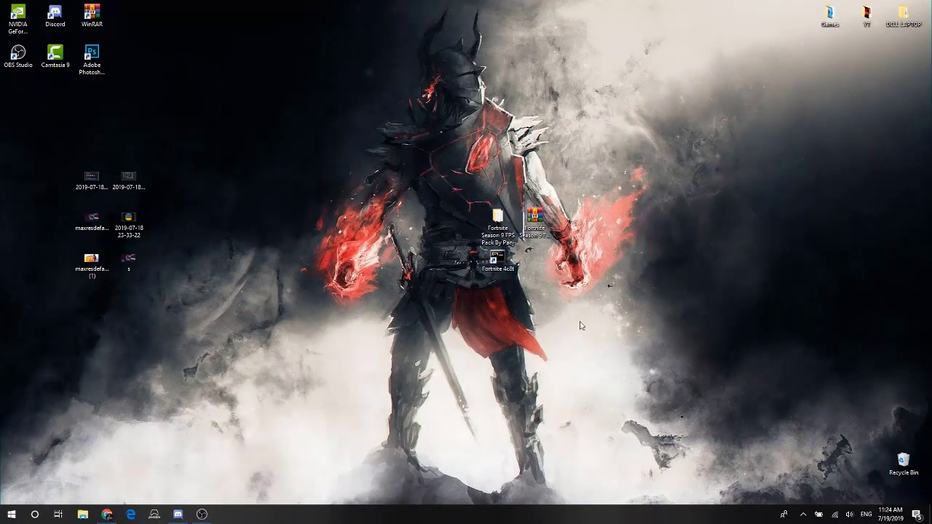
click(11, 515)
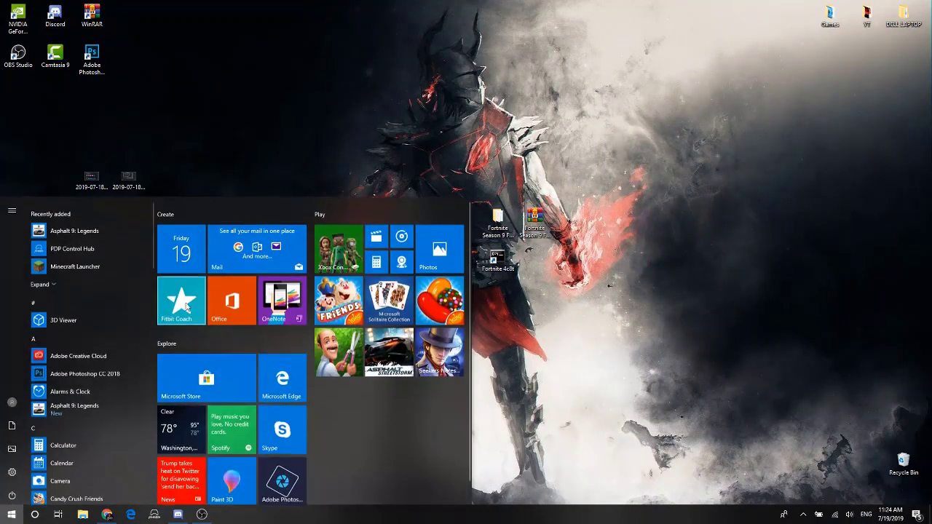
text(power)
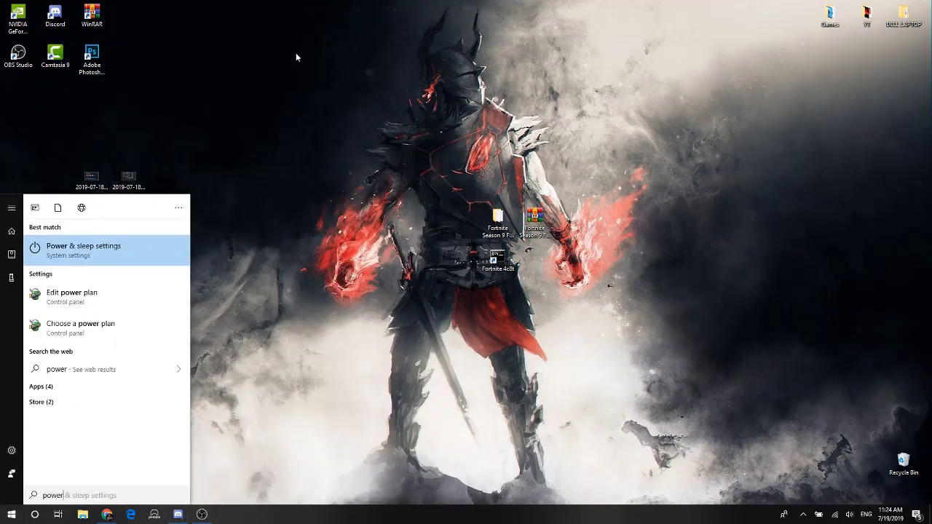
click(133, 291)
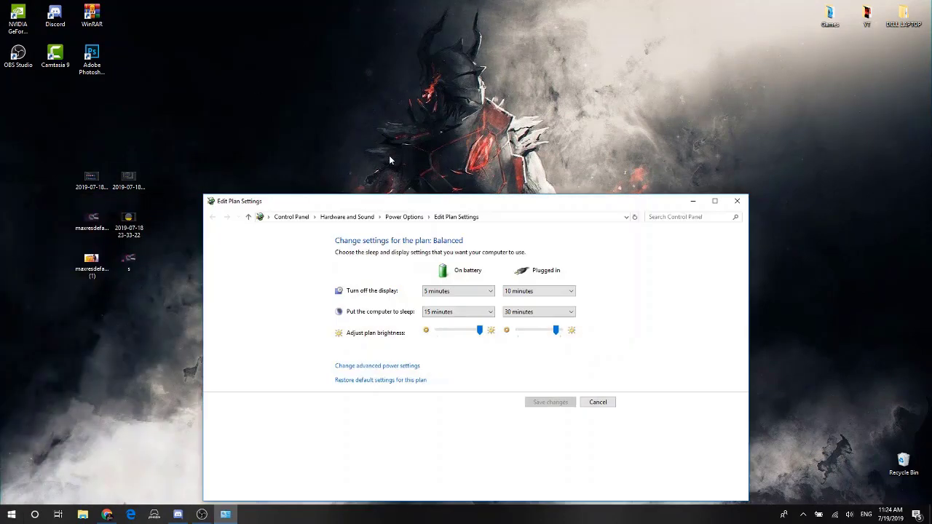
Step: Return to the Power Options plan list and select Ultimate Performance as the active plan
drag(546, 205, 556, 103)
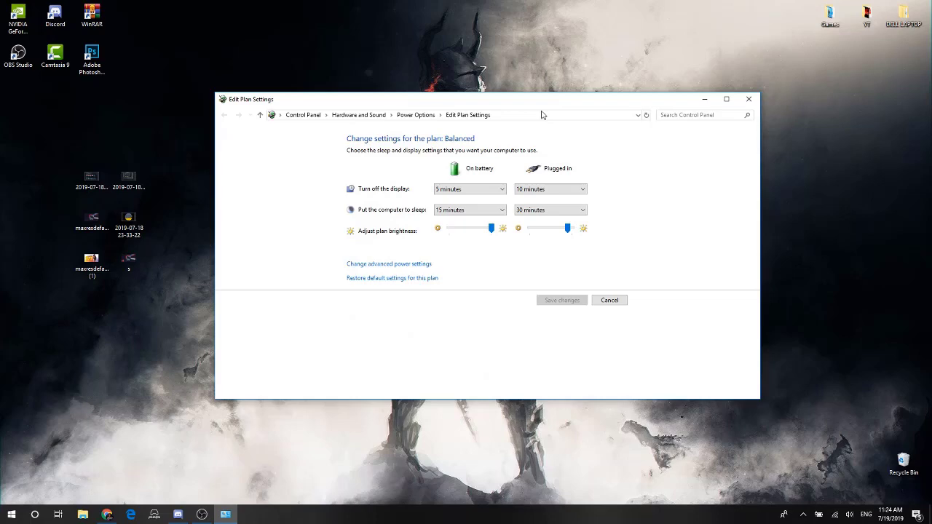
click(400, 264)
click(289, 108)
click(260, 115)
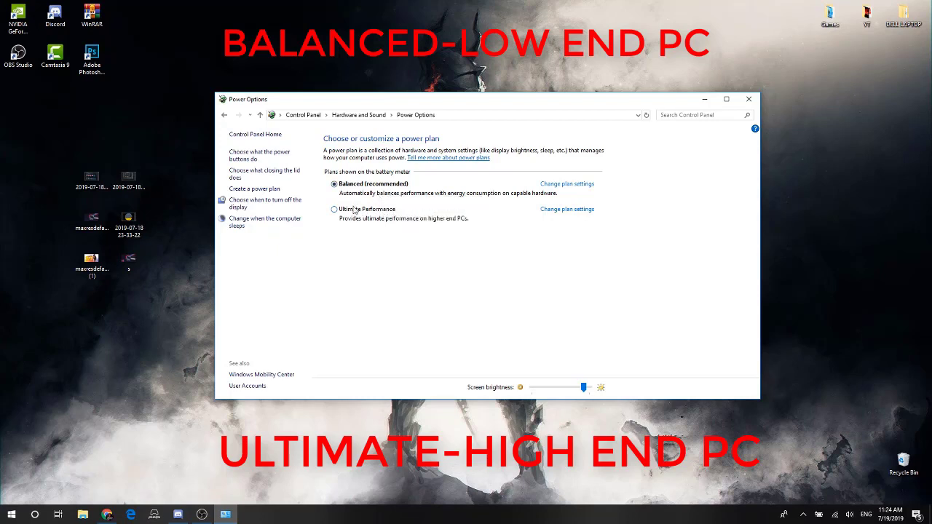
click(356, 211)
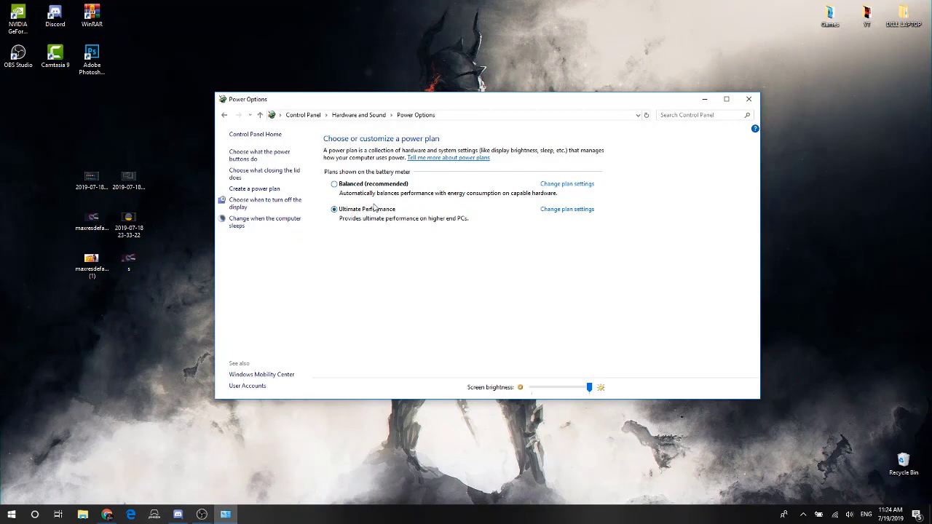
Step: Close Power Options and browse the Fortnite Season 9 FPS Pack folder and its Optimizations subfolder
click(748, 99)
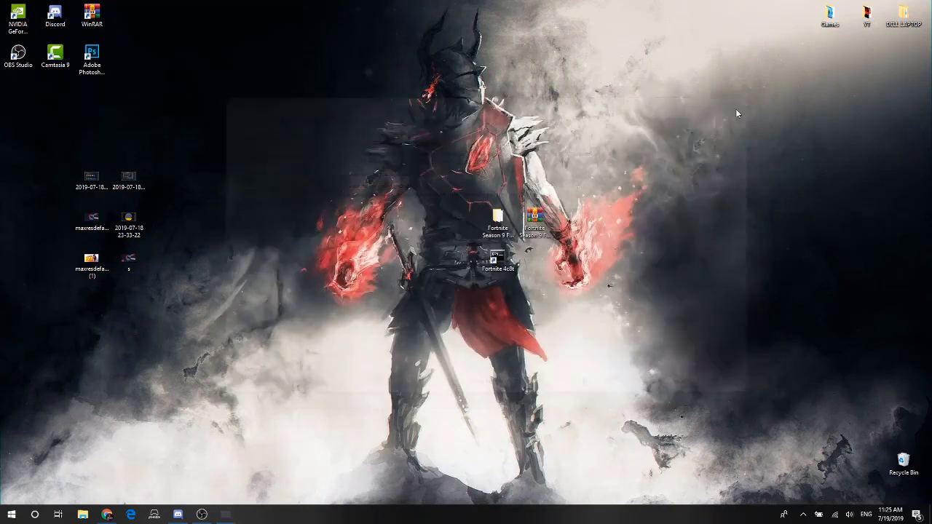
double_click(497, 219)
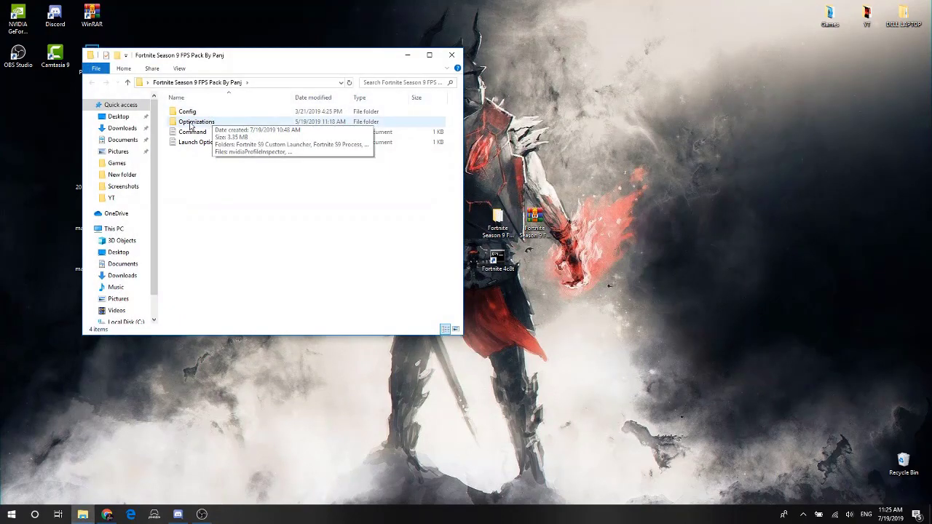
double_click(191, 123)
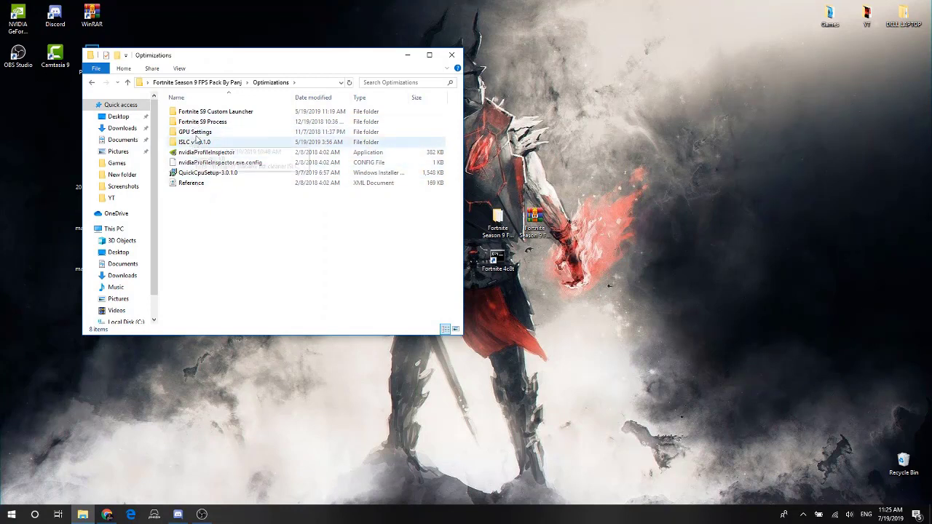
click(127, 83)
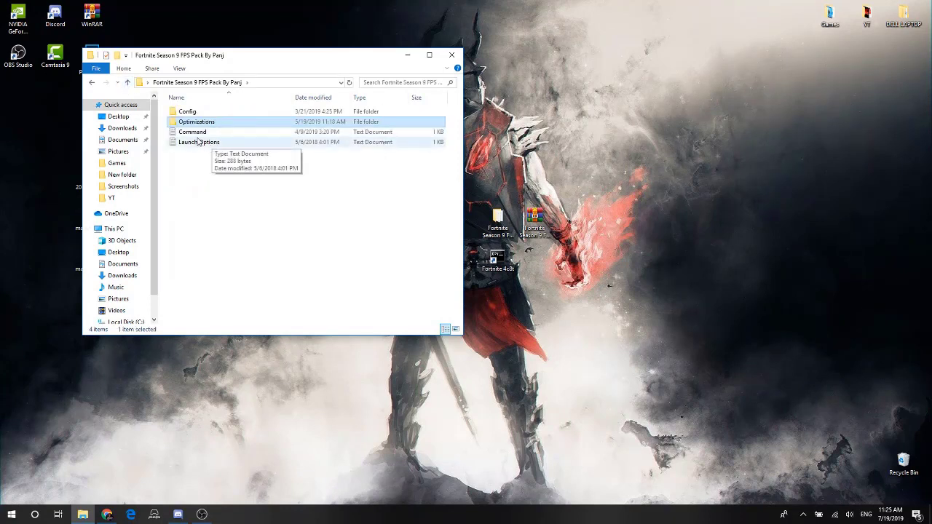
Step: Copy the powercfg duplicatescheme line from Command.txt, then close Notepad and the pack folder
double_click(193, 132)
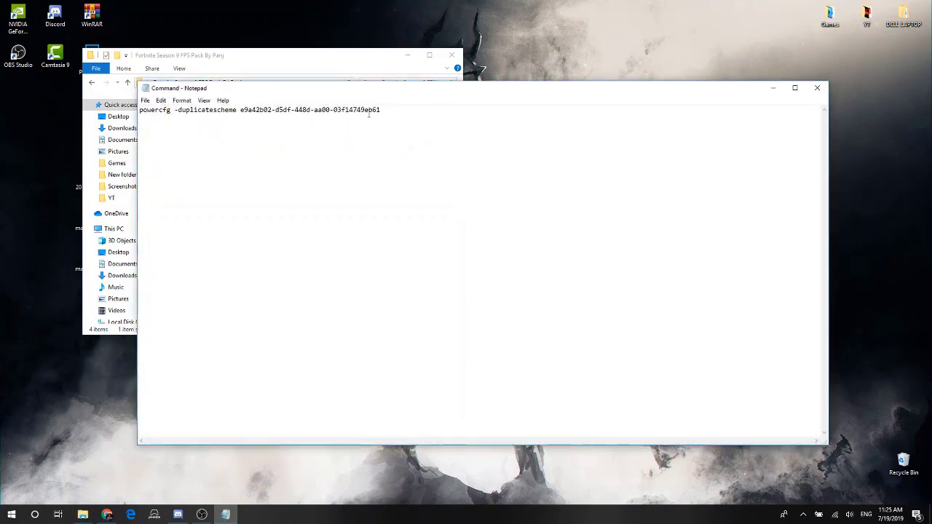
drag(384, 109, 138, 110)
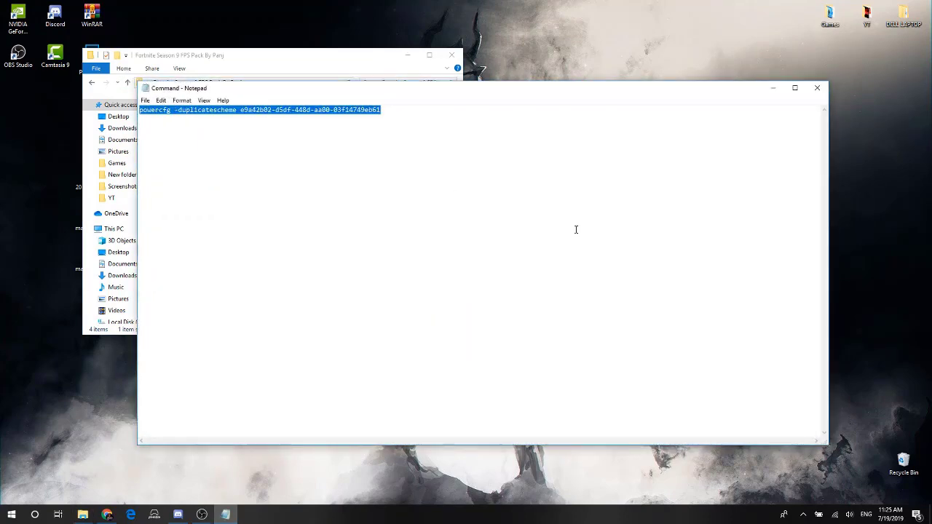
click(817, 87)
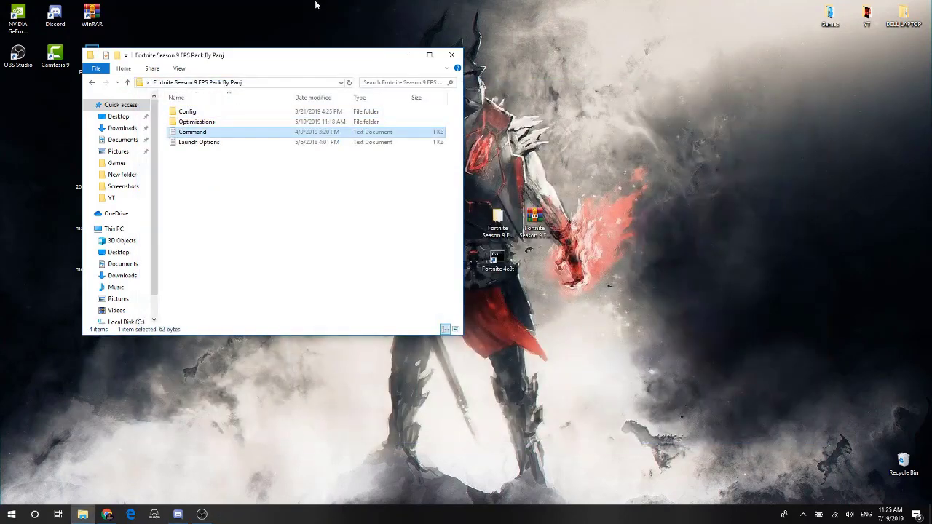
click(452, 54)
Step: Run the pasted powercfg -duplicatescheme command in Command Prompt launched as administrator
click(12, 511)
text(cs)
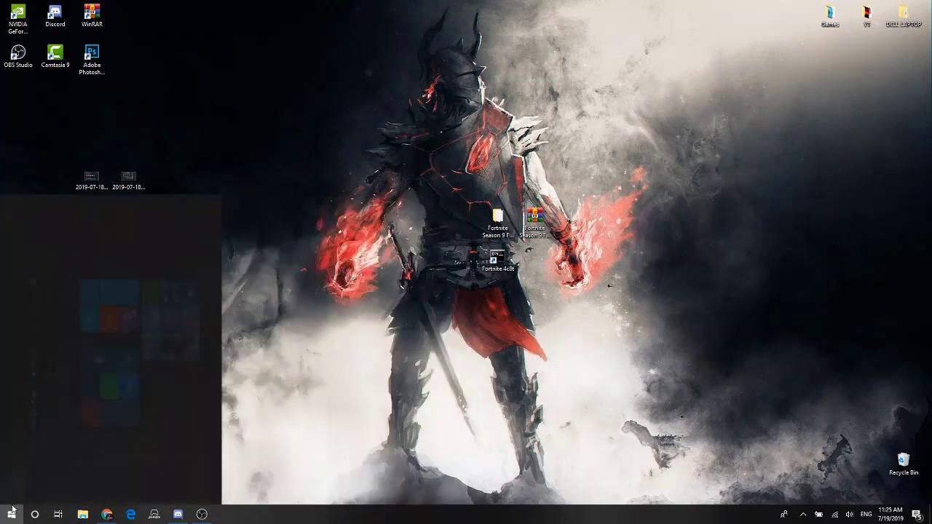
text(m)
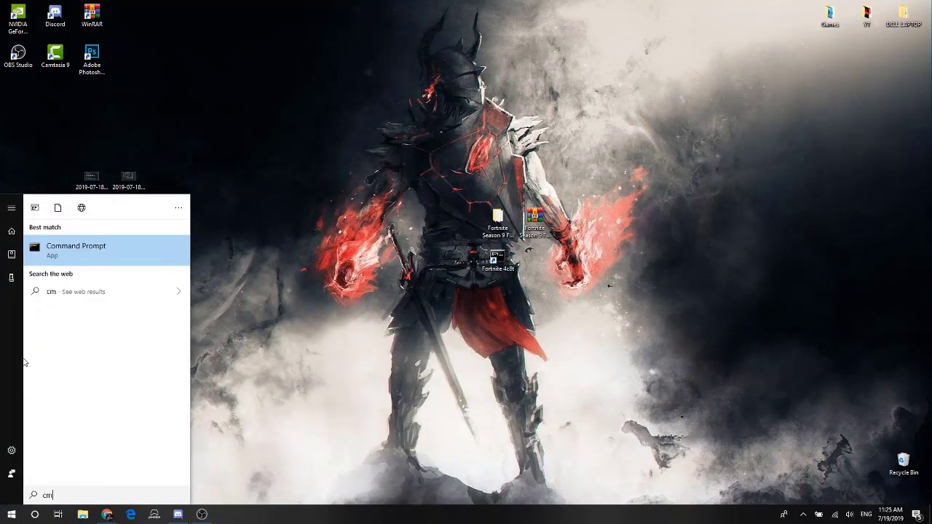
right_click(98, 249)
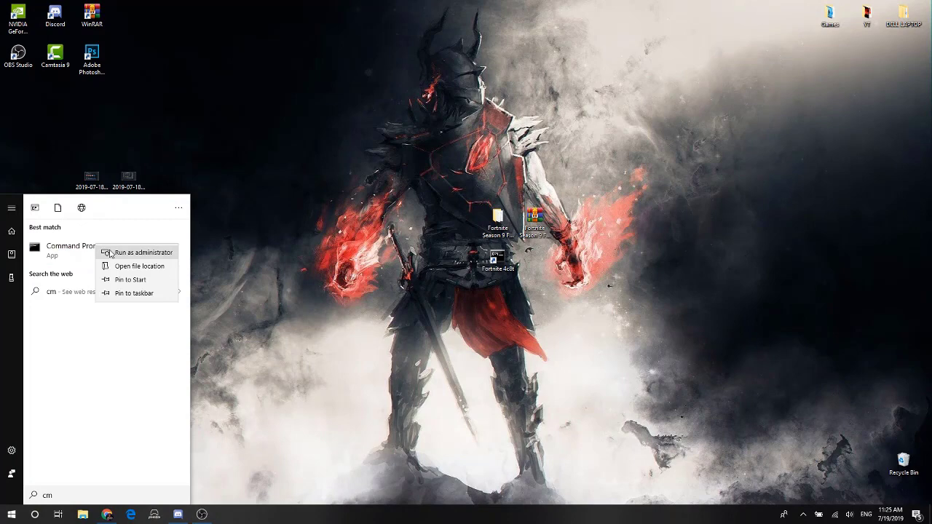
right_click(69, 253)
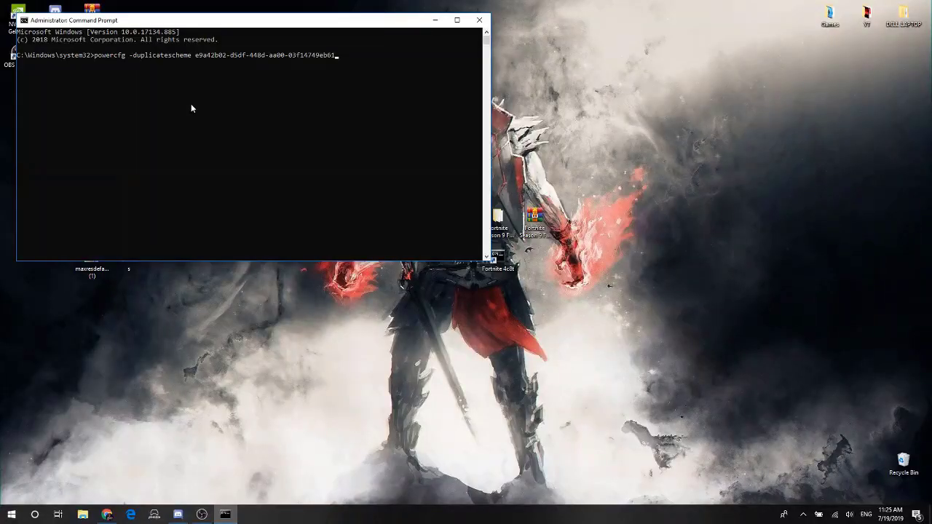
key(Return)
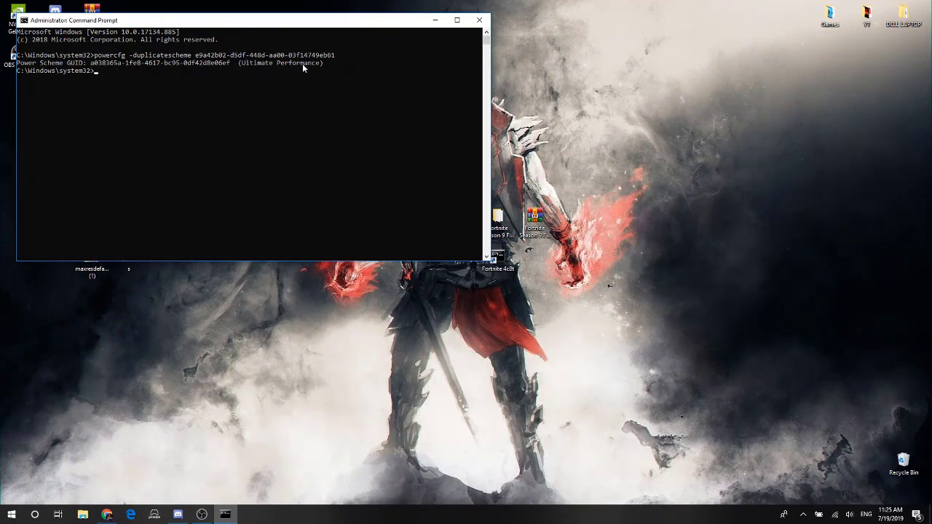
Step: Close the admin Command Prompt, select the central desktop icons, and restore OBS Studio from the taskbar
click(475, 21)
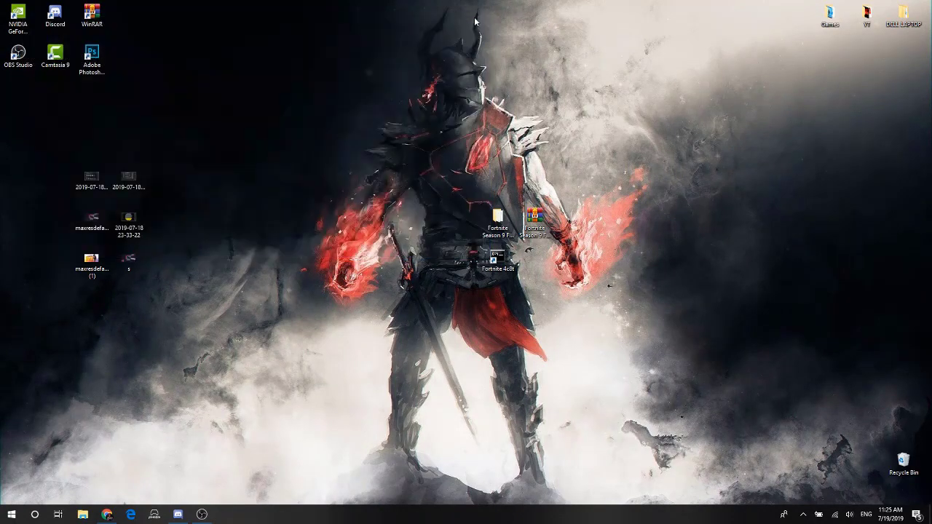
drag(419, 188, 606, 505)
mouse_move(309, 100)
mouse_down()
mouse_move(637, 328)
mouse_move(619, 321)
mouse_move(450, 144)
mouse_move(437, 164)
mouse_move(524, 258)
mouse_move(596, 316)
mouse_move(467, 192)
mouse_move(443, 187)
mouse_up()
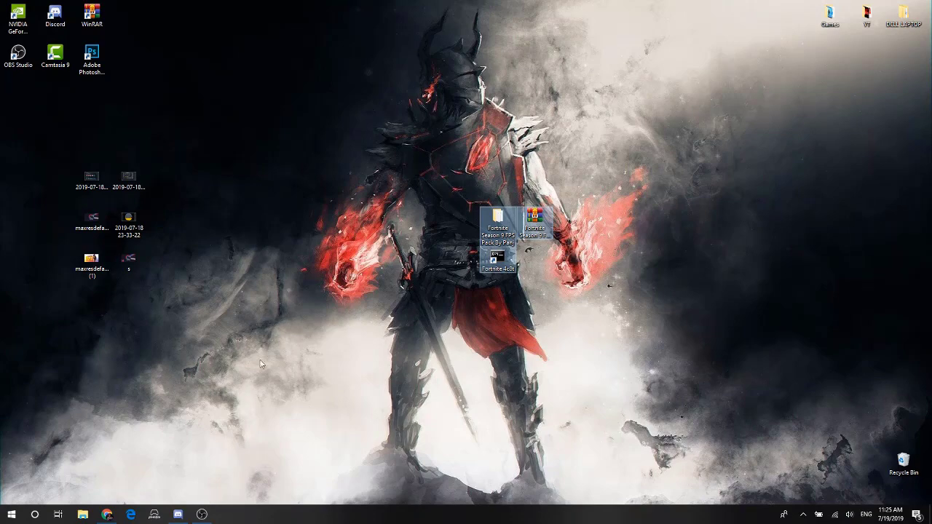
click(202, 514)
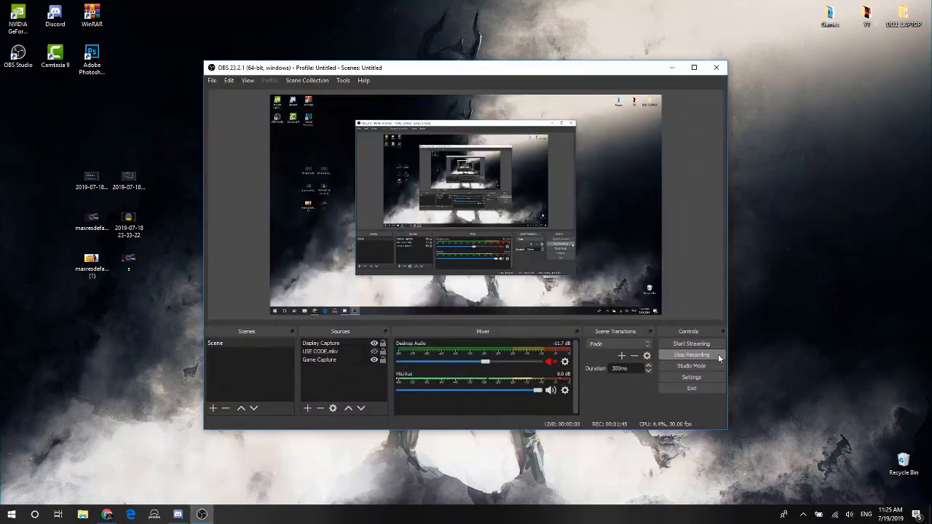